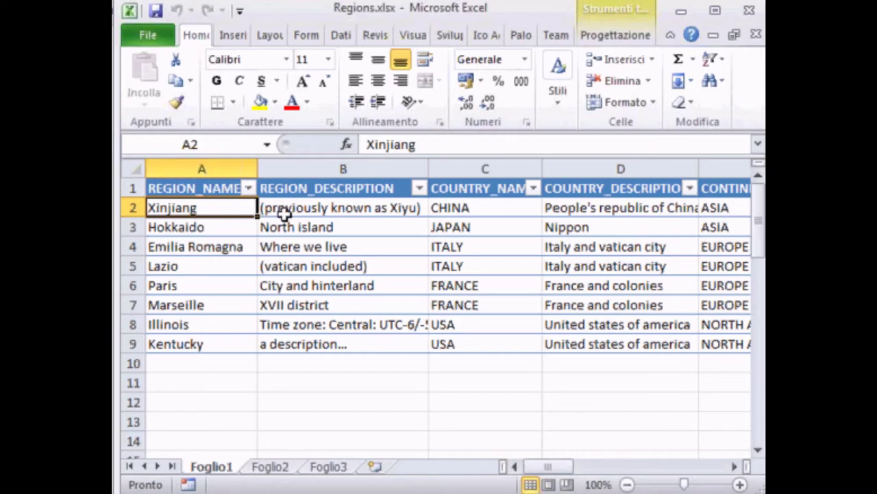
Inspect the region headers, REGION_ID values and country ID table on Foglio2
left_click(319, 187)
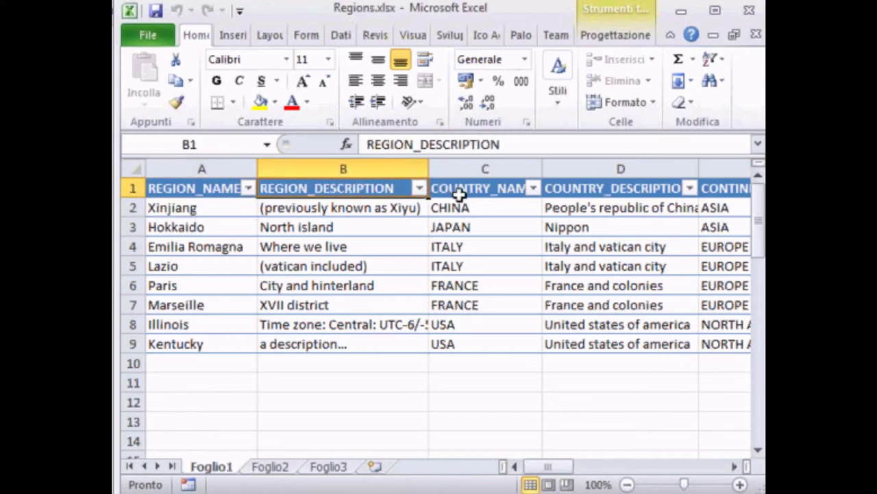
left_click(460, 196)
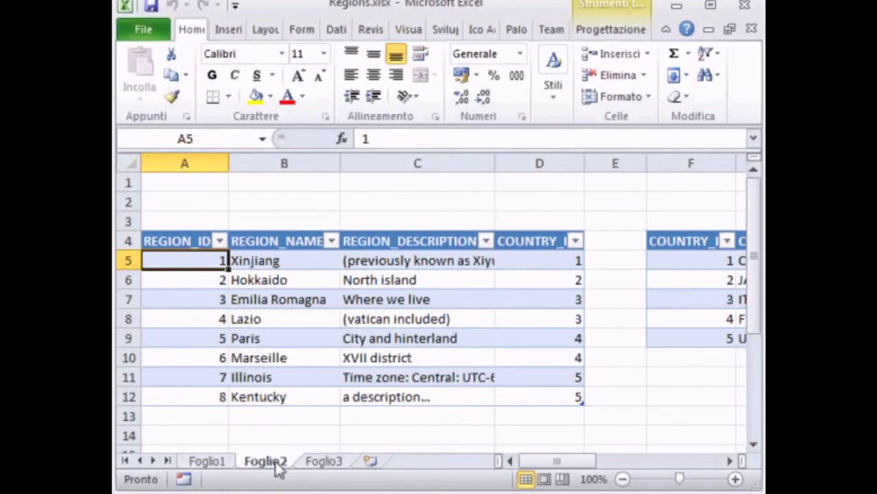
left_click_drag(558, 463, 529, 450)
left_click(188, 399, "shift")
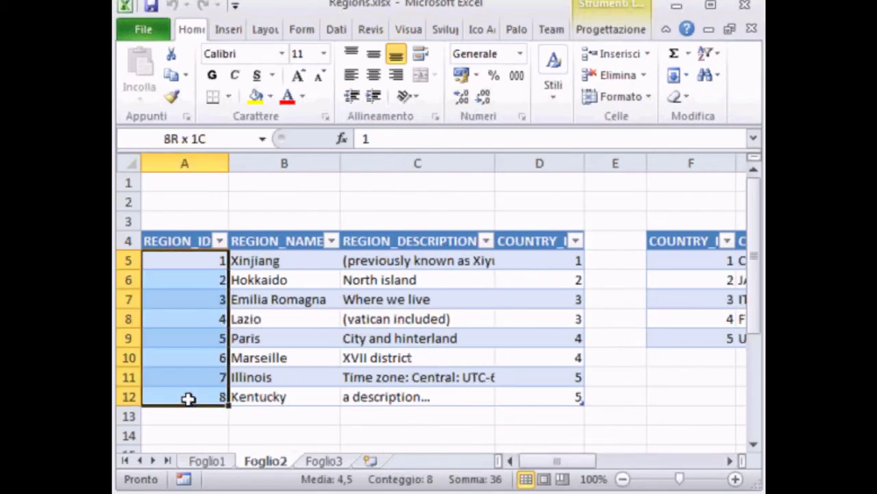
left_click(554, 267)
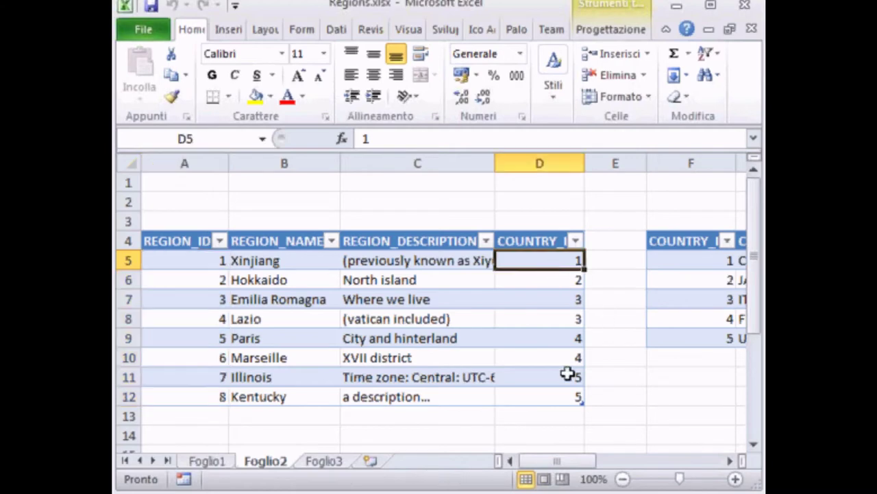
left_click(695, 258)
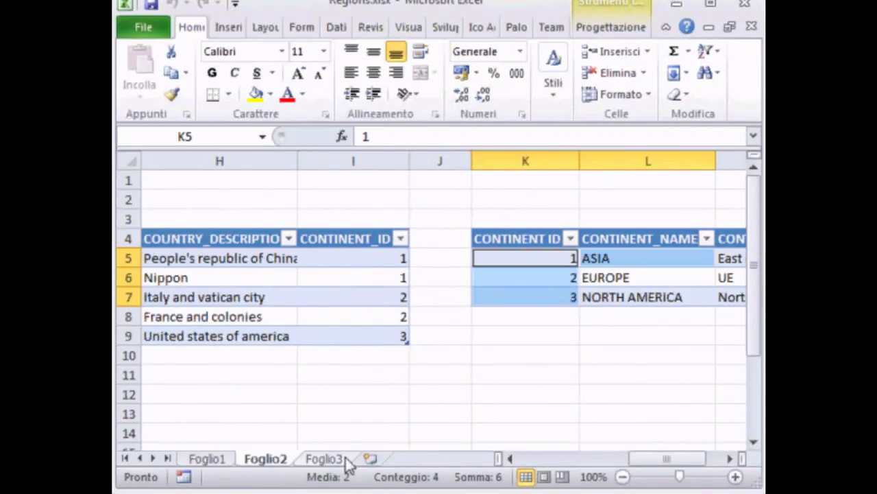
On Foglio3, check the nation dropdowns for D4 (CHINA) and D11 (USA)
left_click(347, 461)
left_click(527, 238)
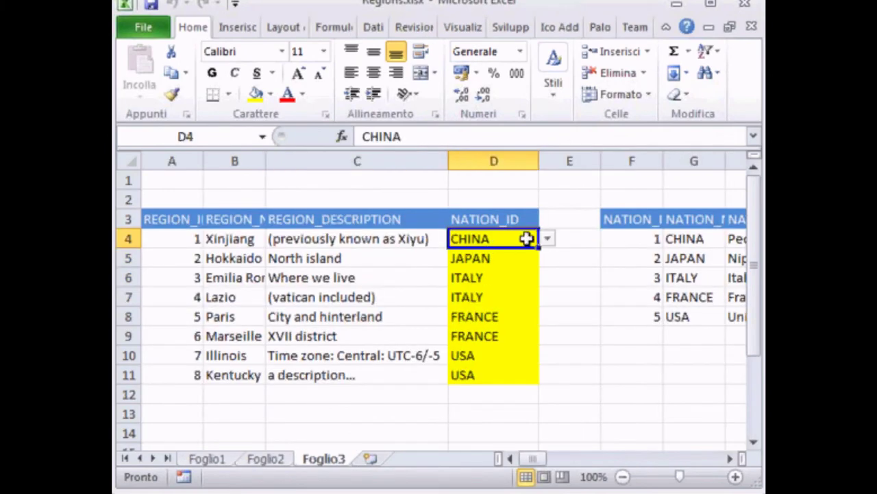
left_click(548, 238)
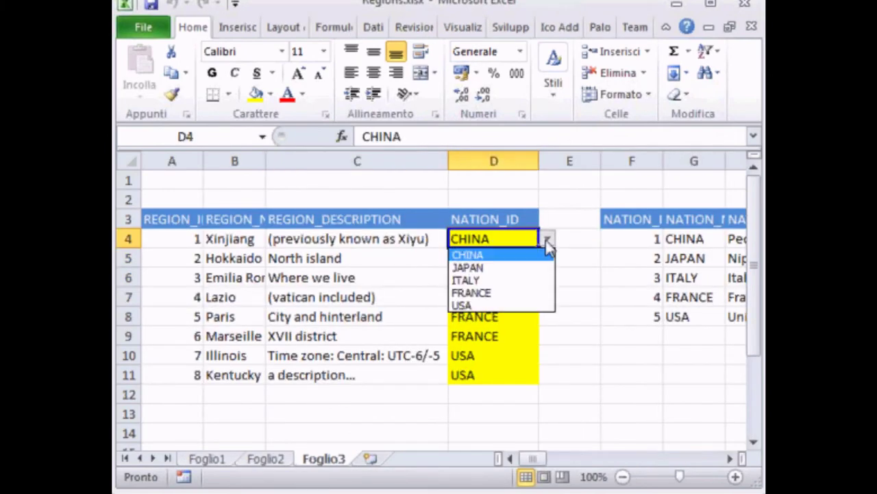
left_click(546, 240)
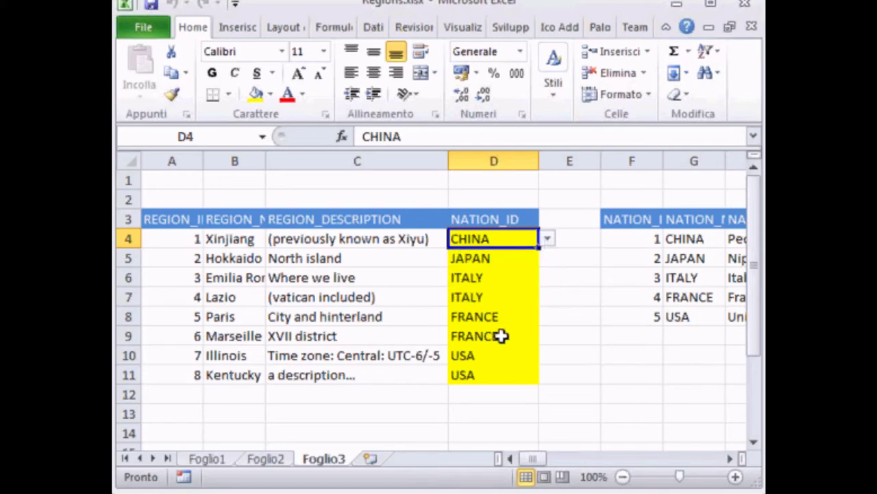
left_click(486, 375)
left_click(547, 375)
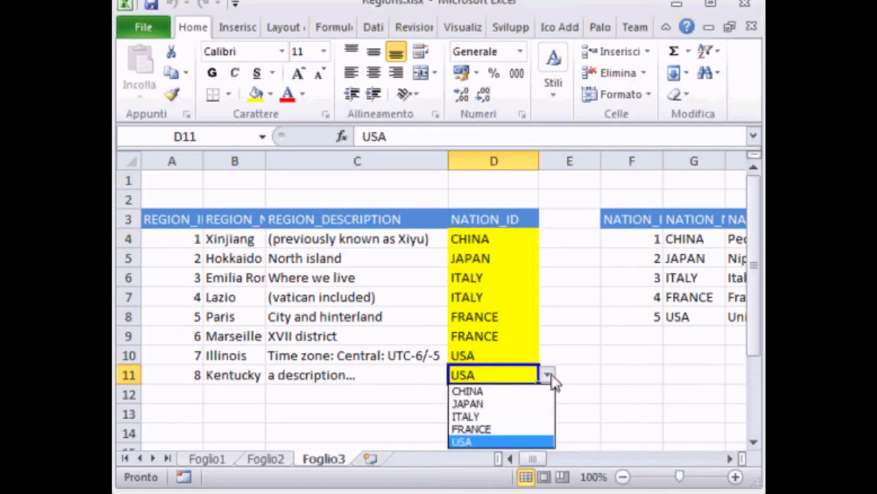
left_click(552, 378)
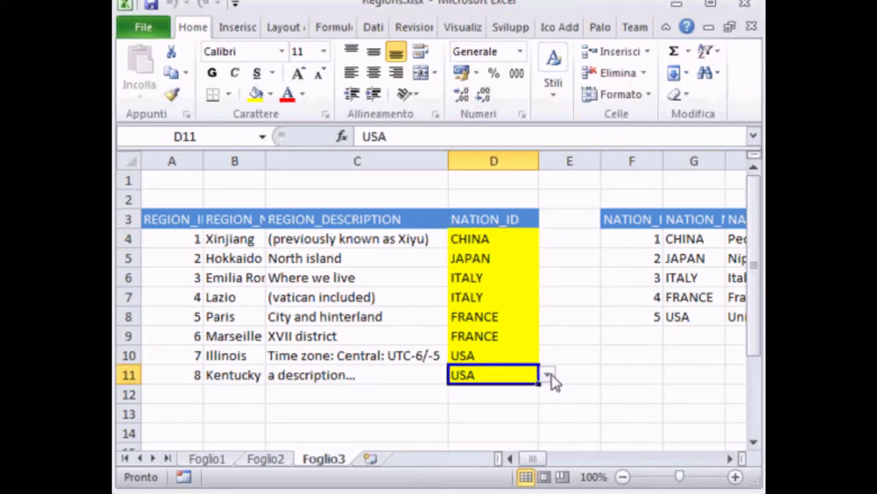
left_click_drag(533, 458, 512, 439)
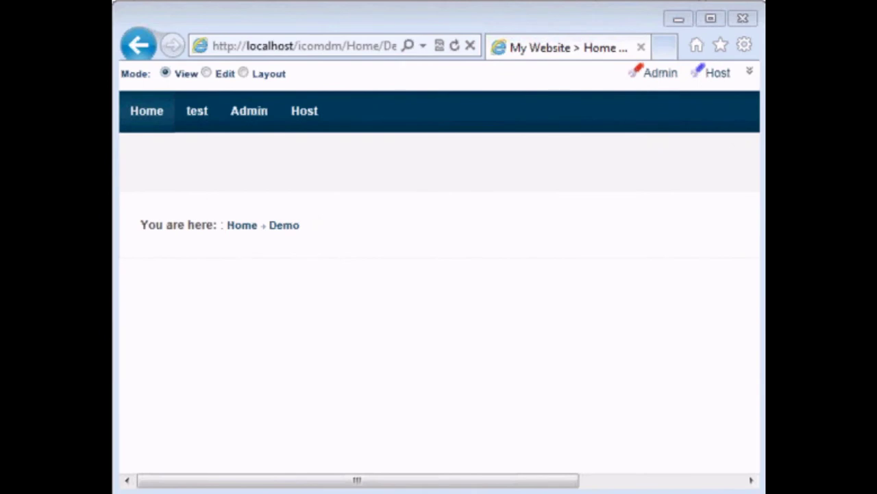
Drag the Spider window over the browser's Demo page
left_click_drag(761, 329, 354, 24)
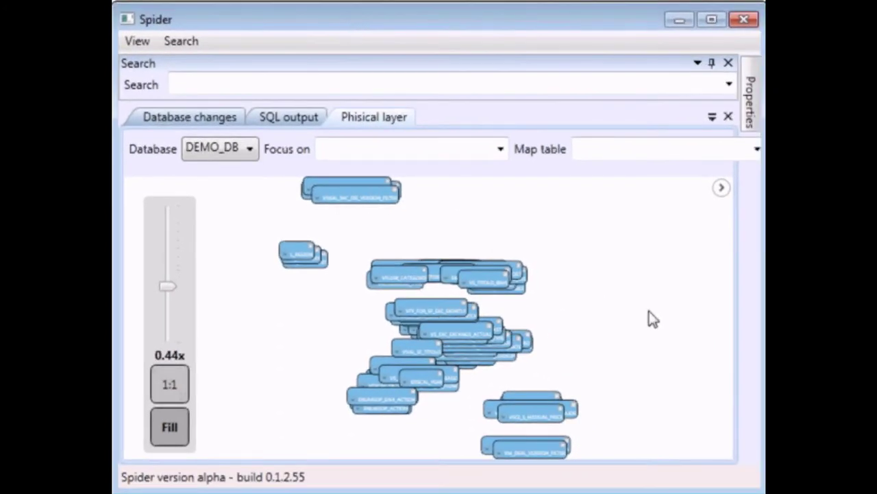
Set the graph's Layout Type to Circular
left_click(718, 190)
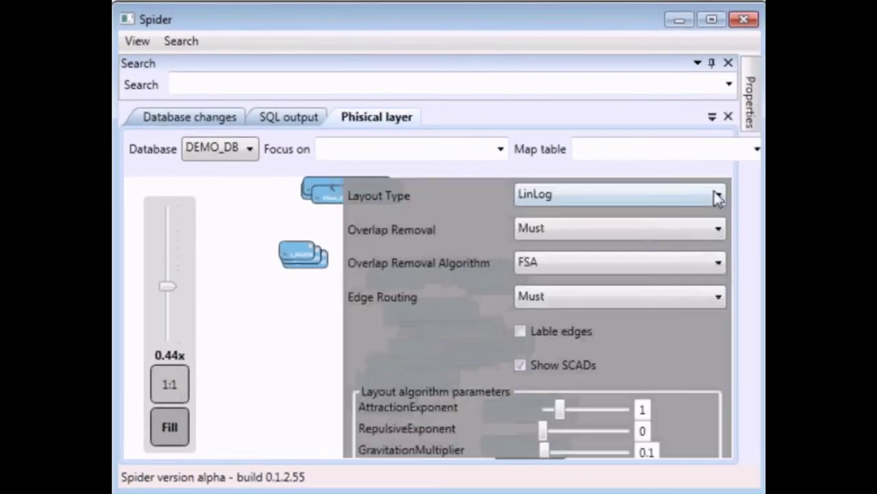
left_click(664, 194)
left_click(646, 232)
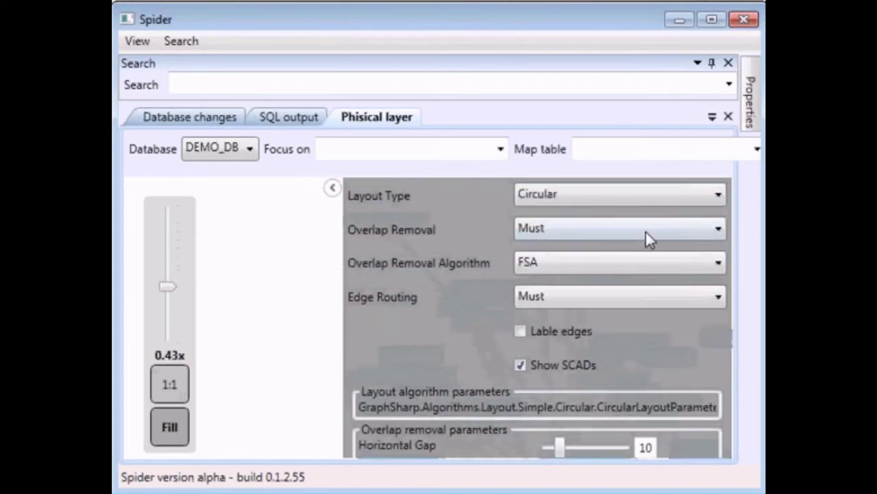
left_click(332, 188)
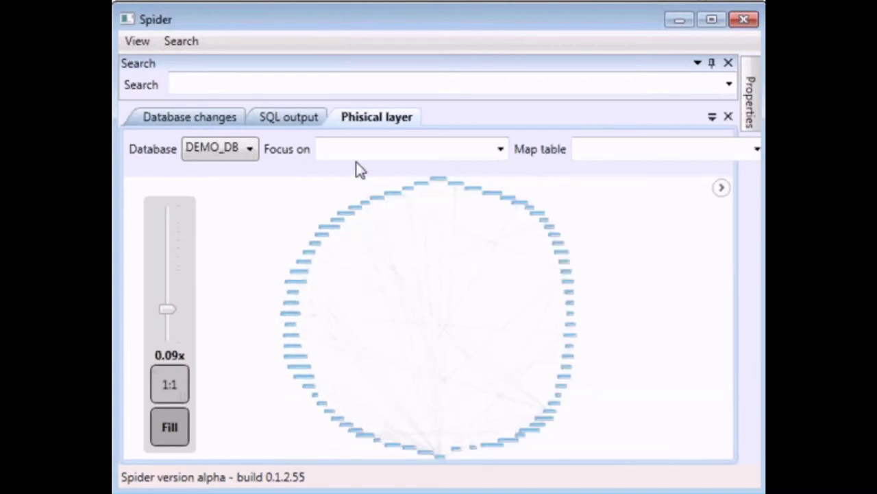
Focus the graph on the L_CONTINENT table
left_click(480, 155)
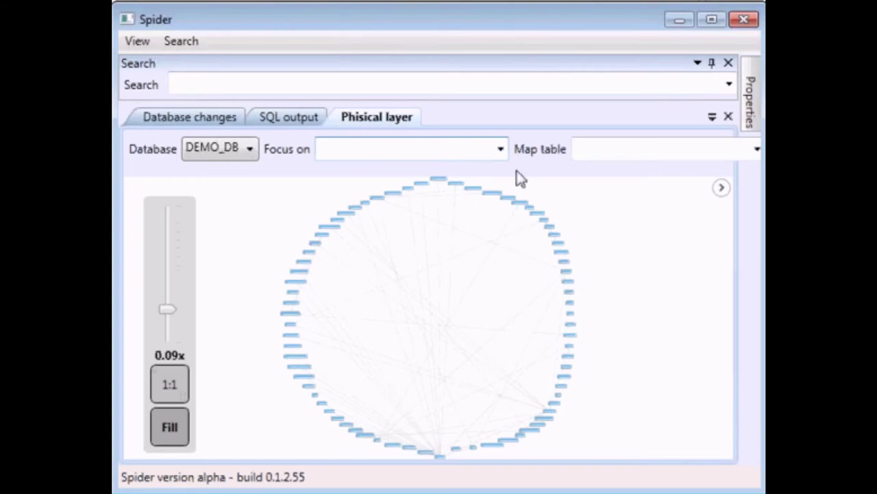
left_click(500, 149)
left_click_drag(571, 216, 563, 260)
left_click(505, 270)
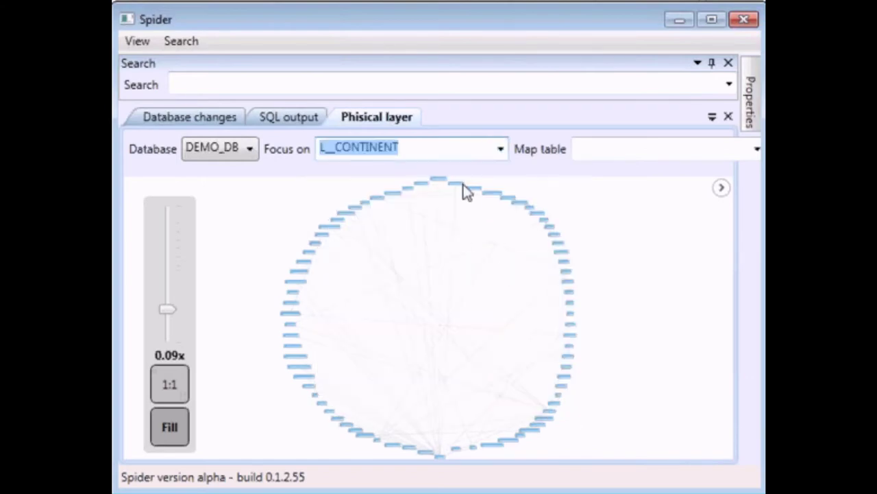
left_click(449, 148)
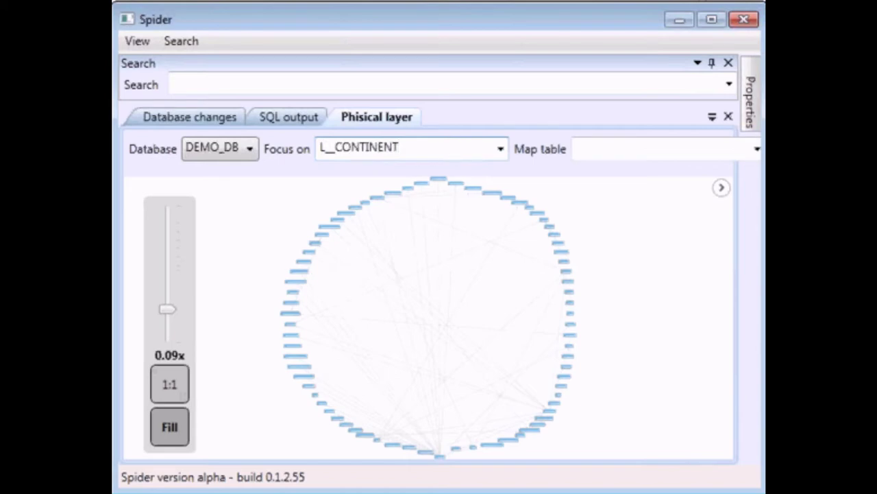
key("Return")
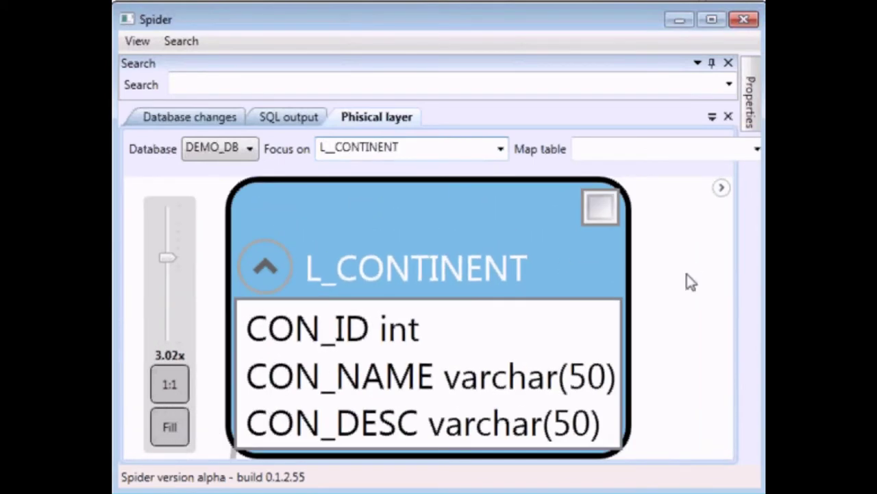
Arrange L_CONTINENT, L_COUNTRY and L_REGION together and centre them in view
scroll(687, 281, "down", 5)
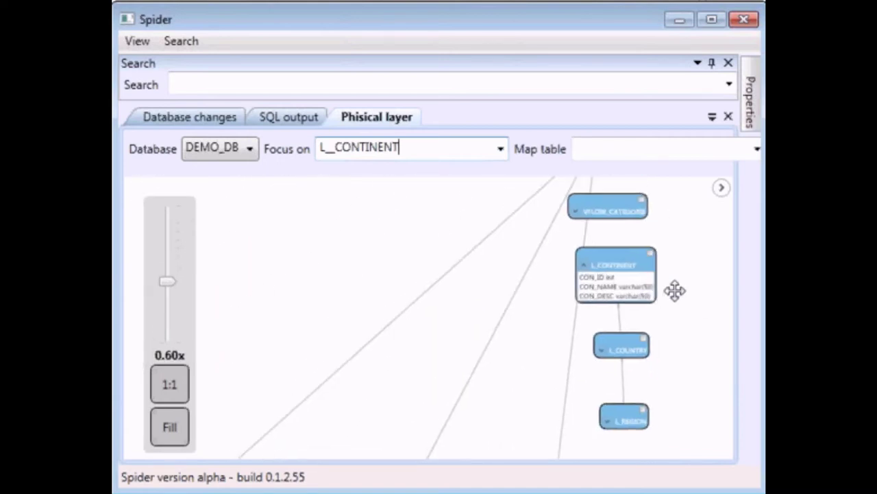
left_click_drag(676, 291, 552, 227)
left_click_drag(497, 200, 665, 215)
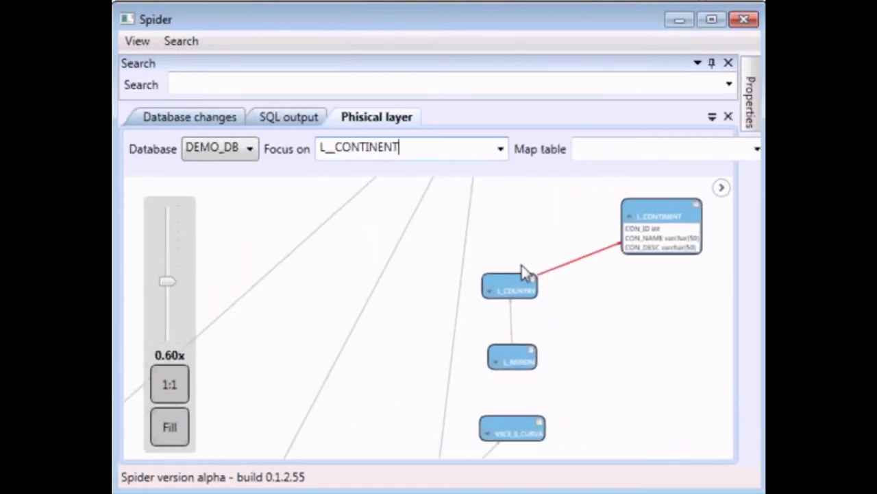
left_click_drag(521, 268, 623, 308)
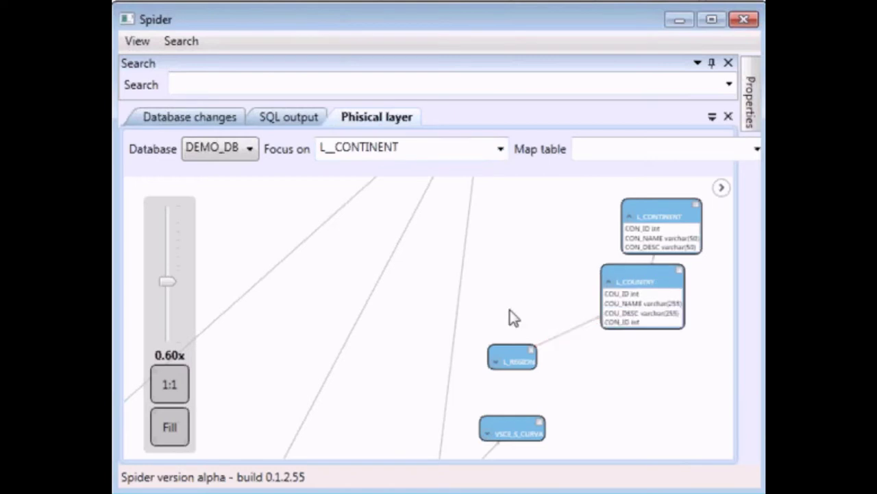
left_click_drag(514, 351, 619, 386)
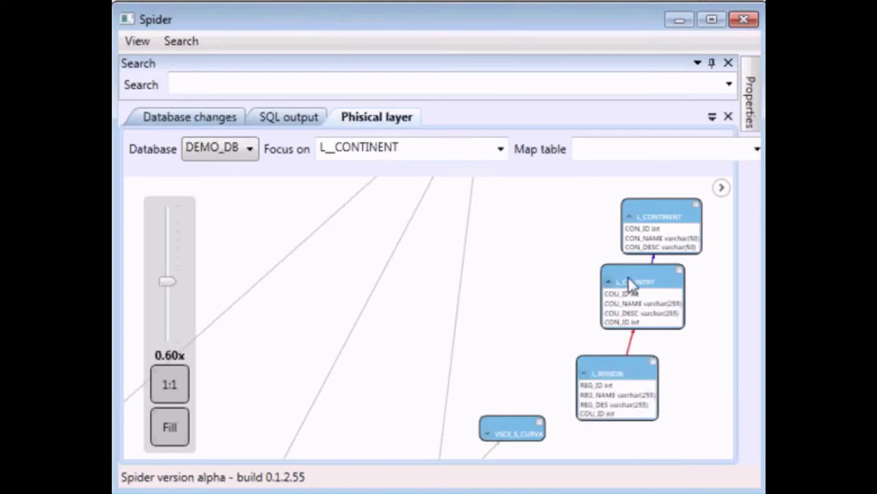
left_click_drag(619, 275, 536, 280)
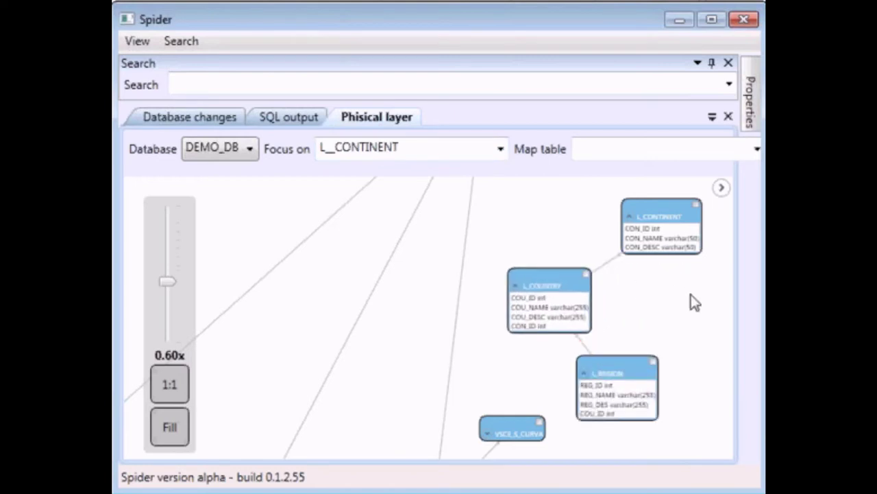
left_click_drag(691, 294, 594, 289)
left_click_drag(536, 443, 305, 186)
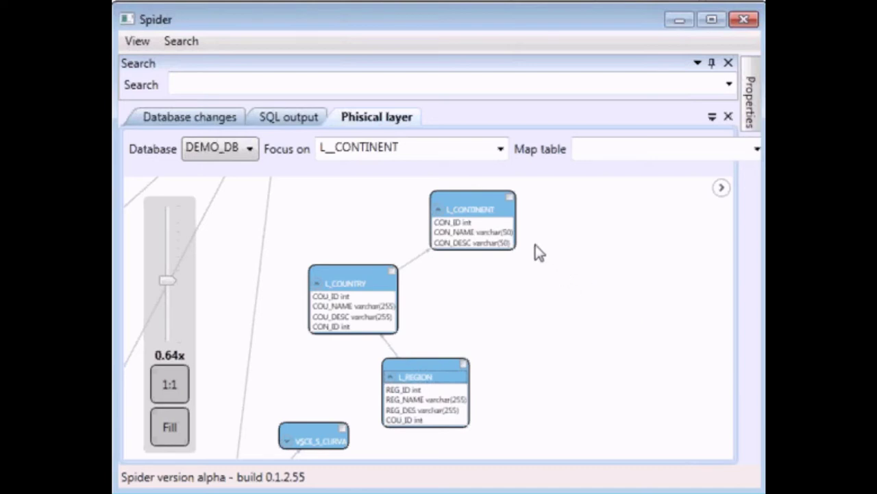
Generate a data-entry form titled 'Continent' for L_CONTINENT on the Demo page and dismiss the confirmation
right_click(492, 210)
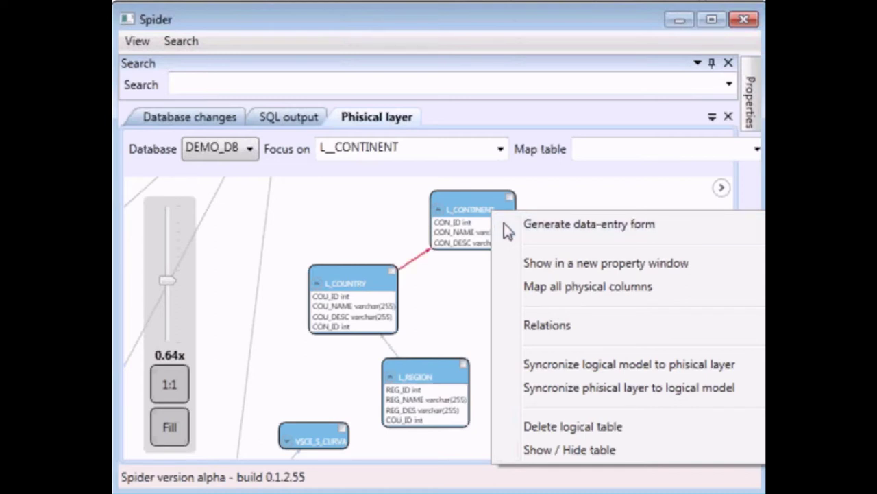
left_click(504, 224)
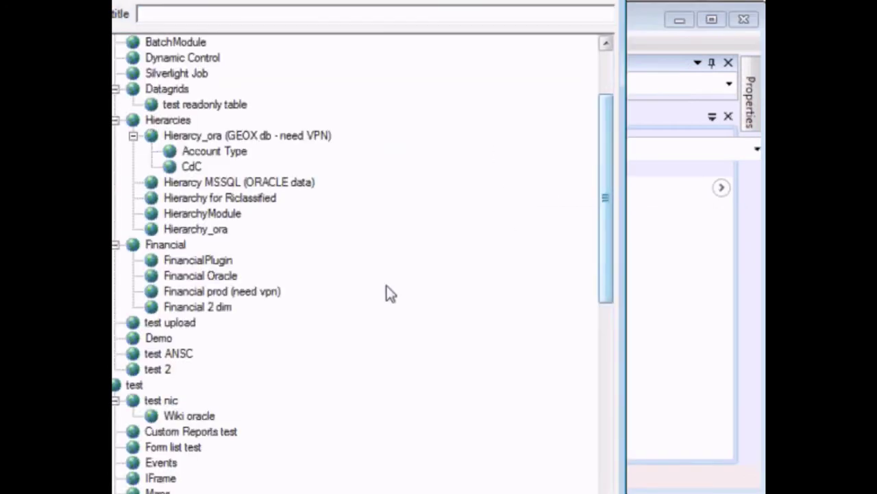
left_click(152, 339)
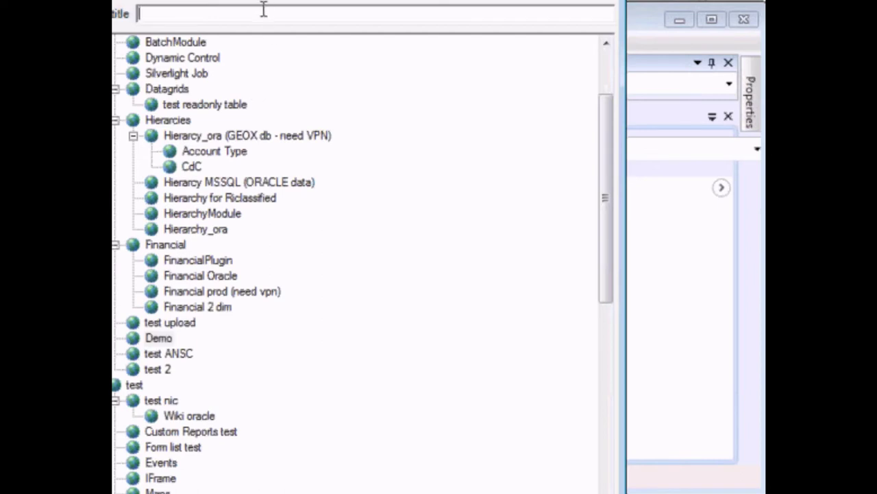
type("Continent")
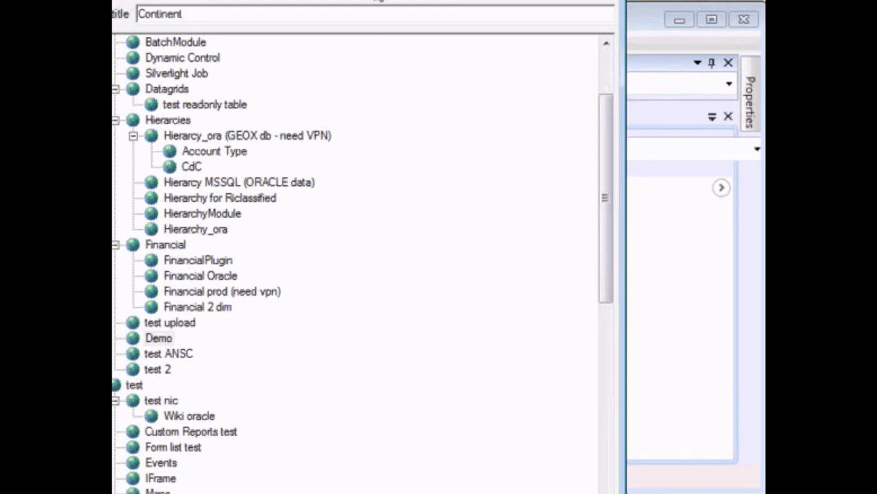
left_click_drag(380, 1, 399, 0)
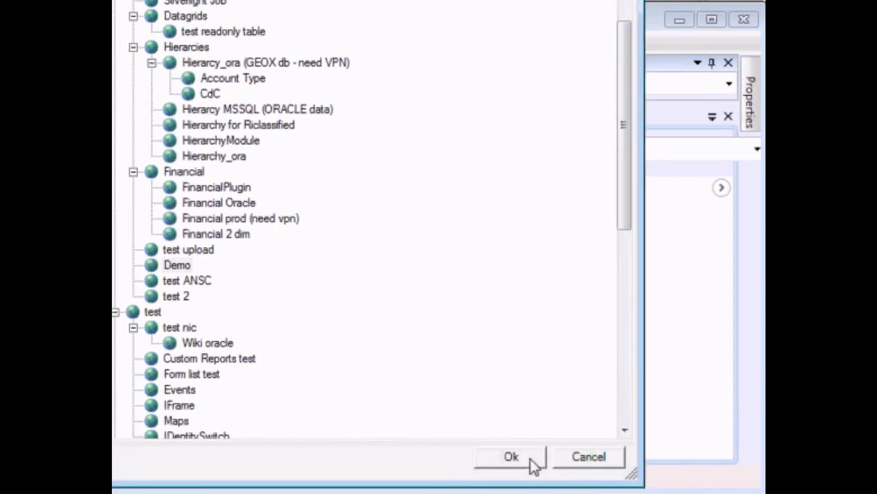
left_click(533, 461)
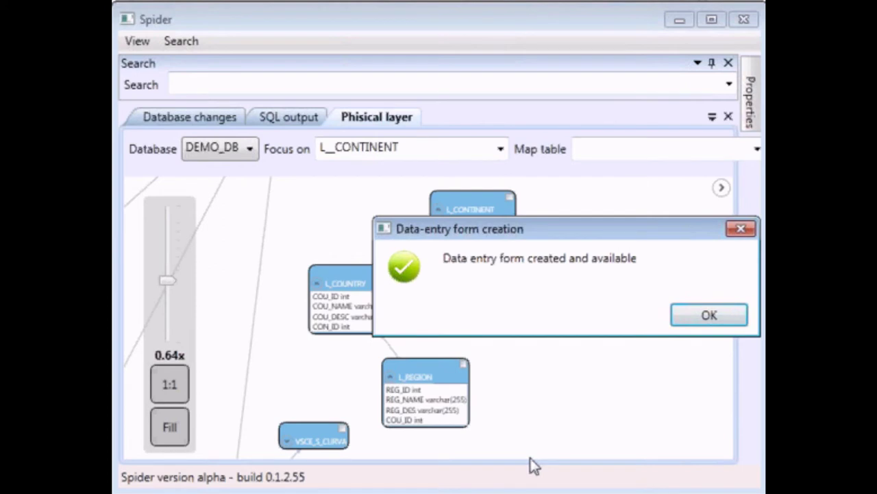
left_click(704, 317)
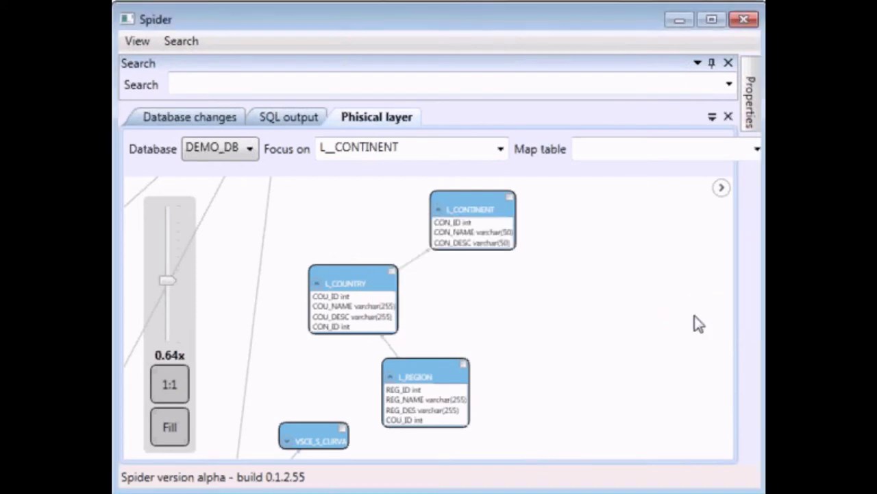
Generate the L_COUNTRY data-entry form with flow title 'Country' on Demo and dismiss the confirmation
right_click(359, 289)
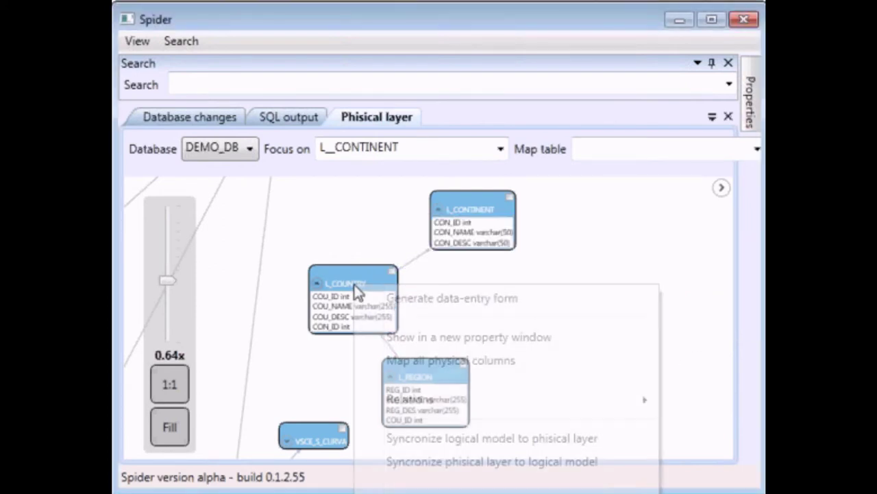
left_click(391, 301)
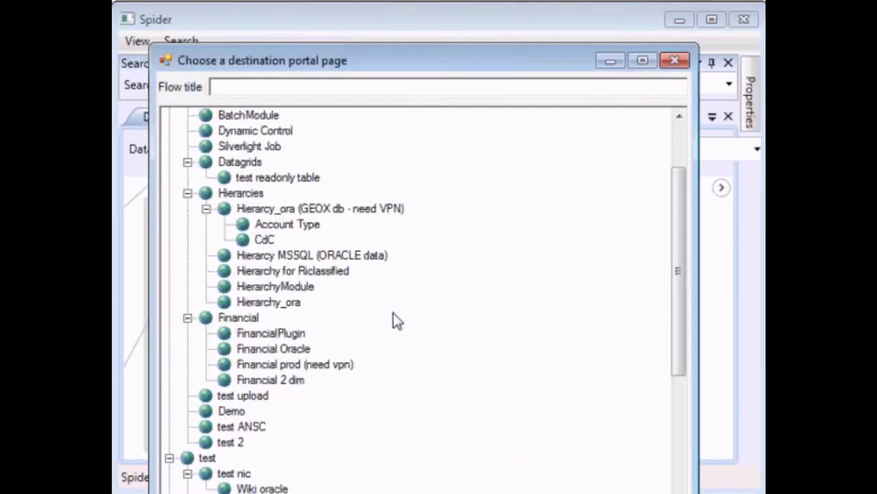
left_click(233, 413)
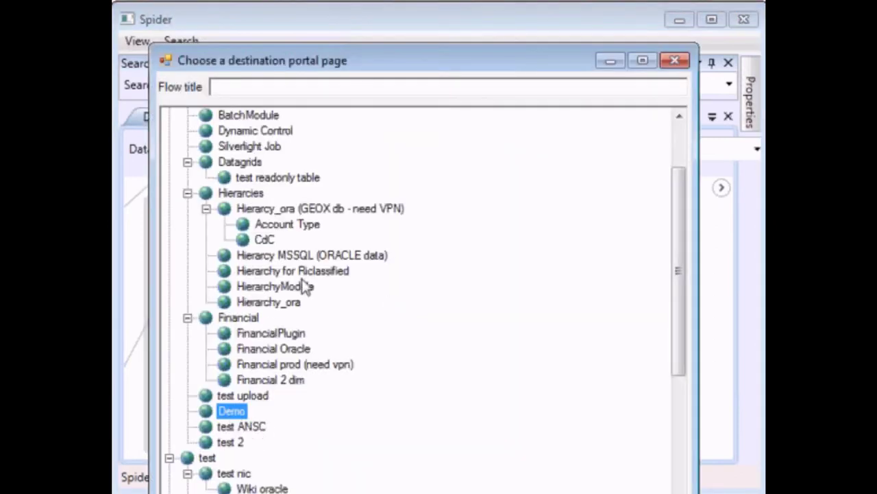
left_click(383, 84)
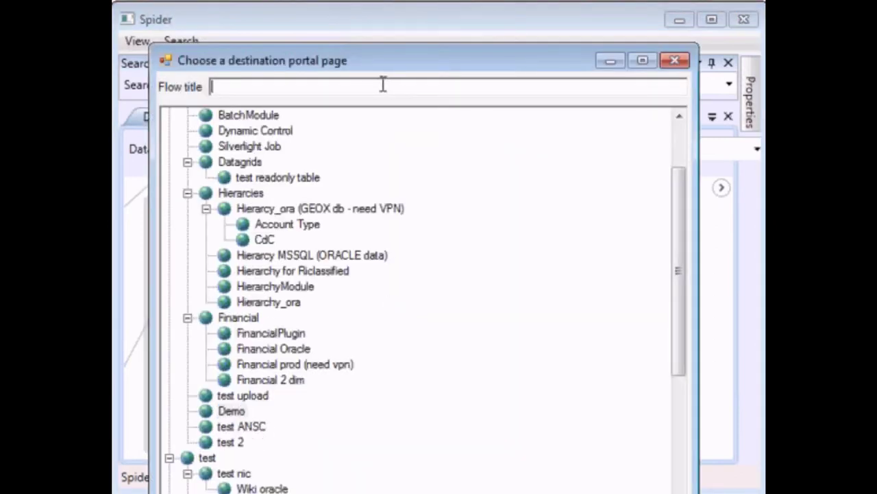
type("Country")
left_click_drag(415, 62, 396, 0)
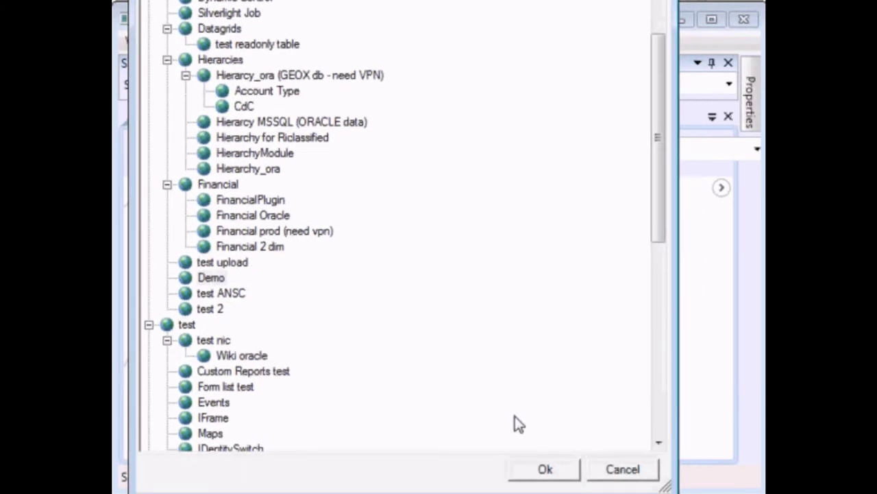
left_click(545, 469)
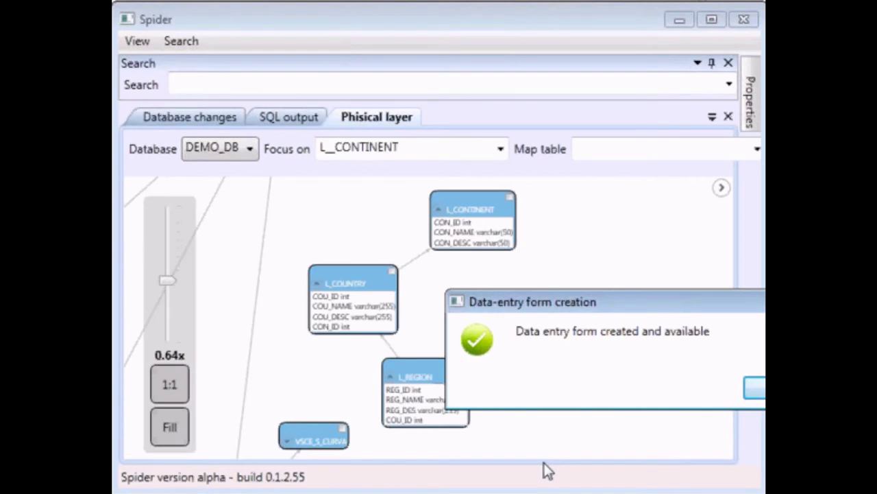
left_click_drag(668, 308, 483, 283)
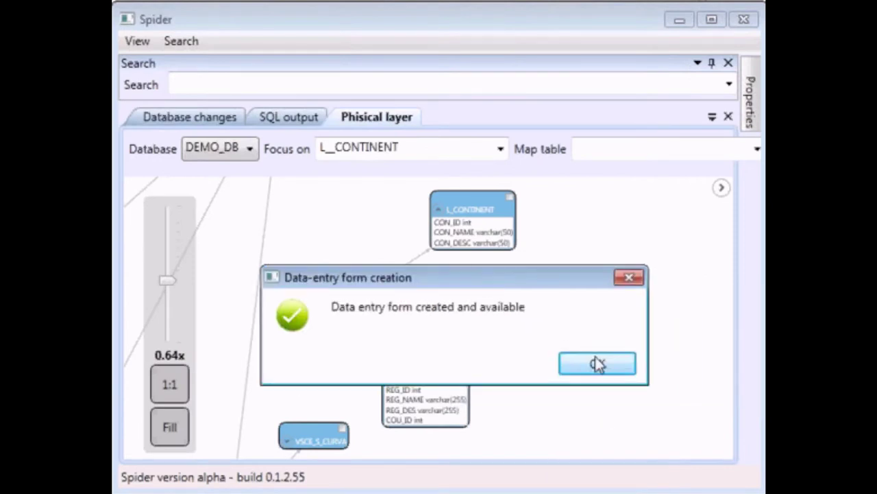
left_click(597, 364)
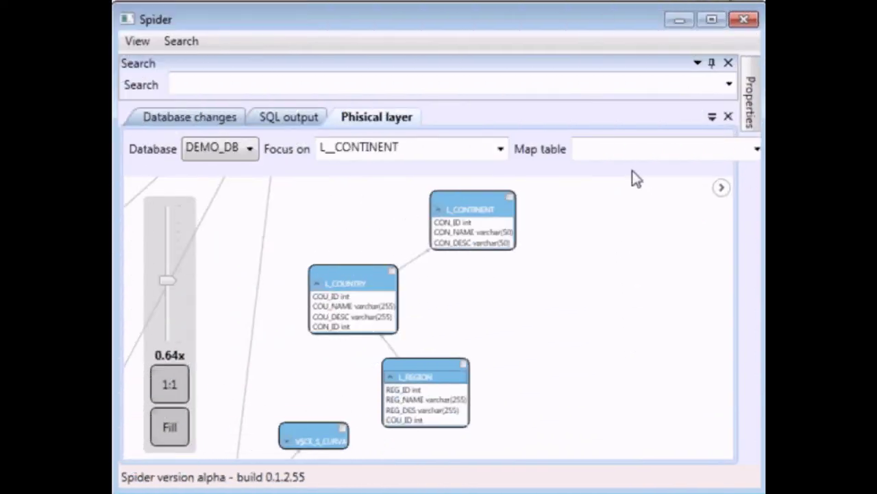
Minimize Spider and reload the Demo portal page to show the Country and Continent grids
left_click(672, 22)
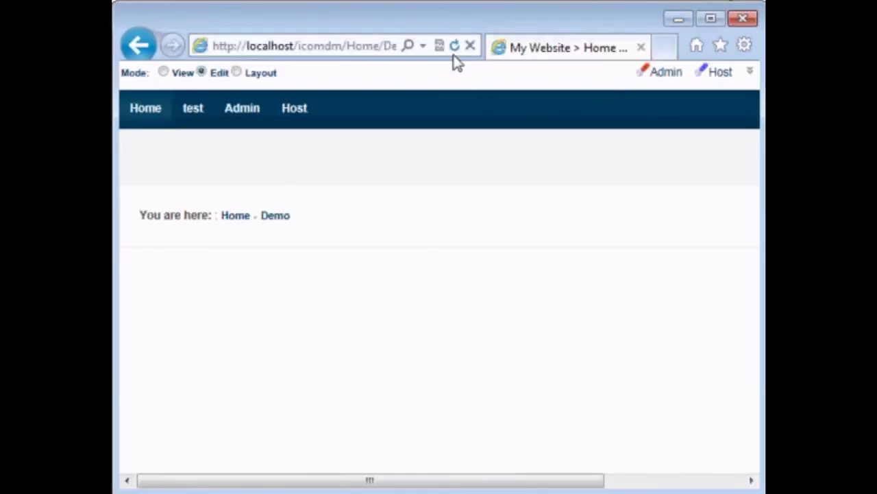
left_click(454, 48)
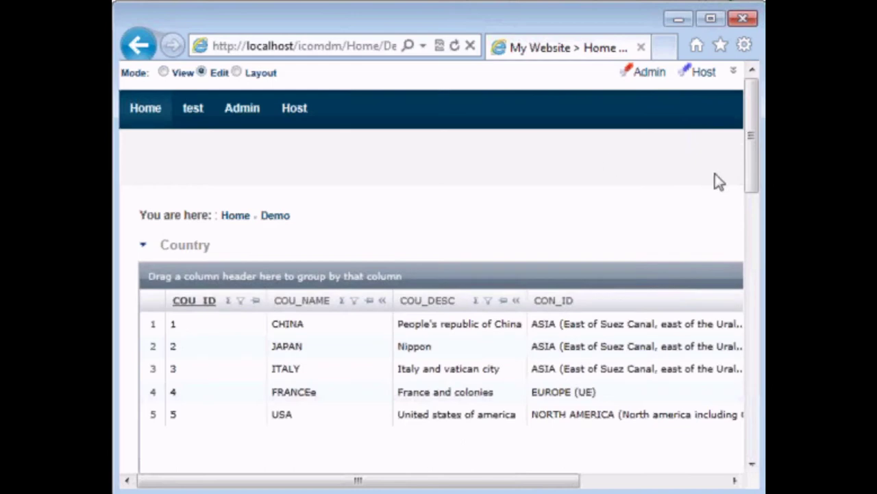
left_click_drag(756, 165, 761, 213)
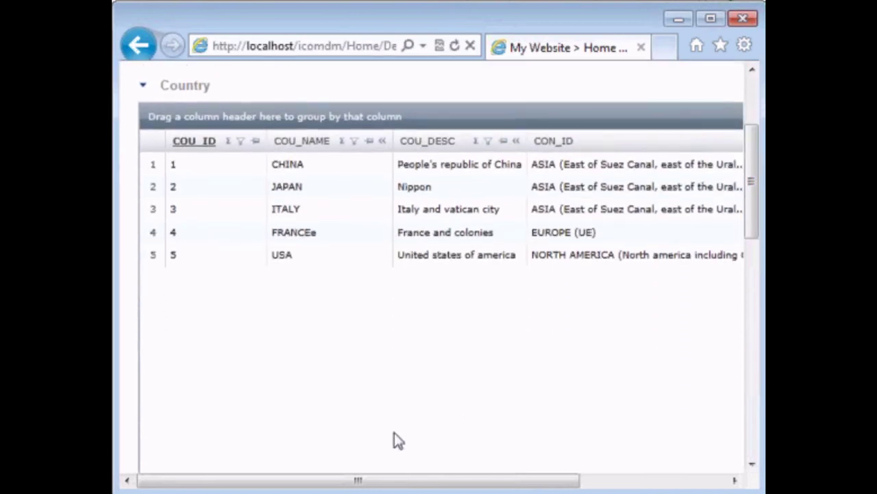
mouse_move(333, 479)
left_mouse_down()
mouse_move(476, 480)
mouse_move(327, 483)
left_mouse_up()
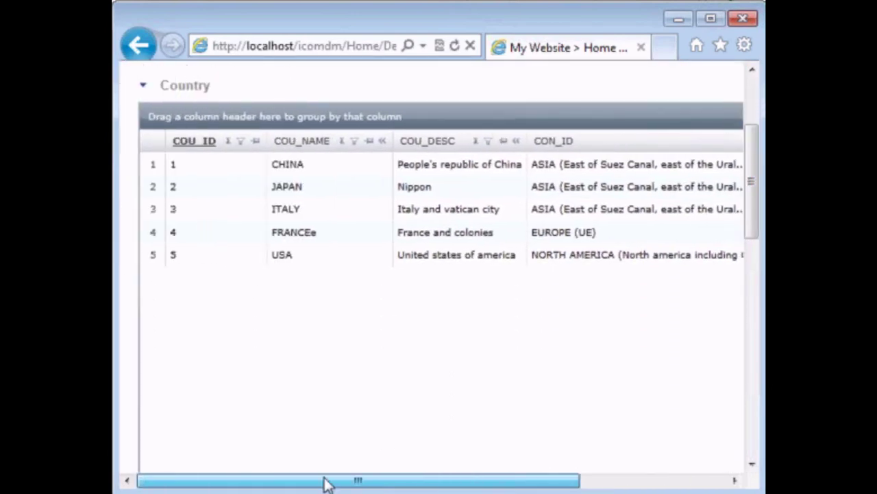
scroll(753, 267, "down", 3)
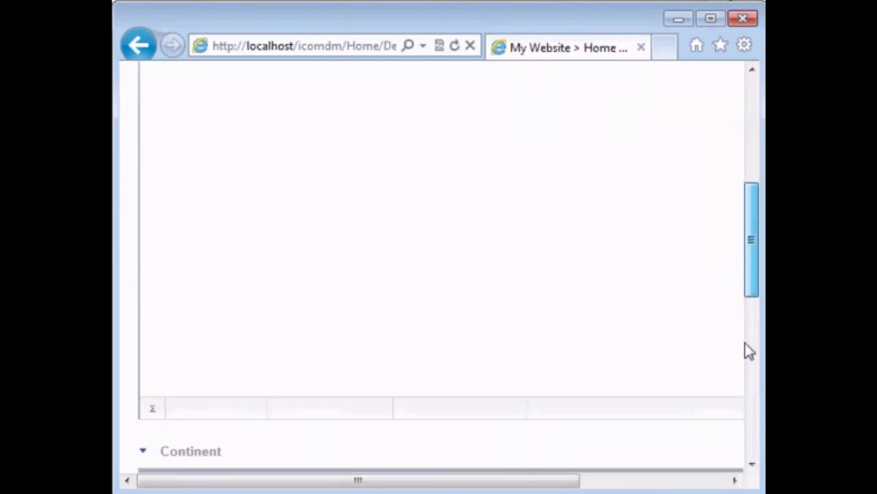
scroll(750, 367, "down", 5)
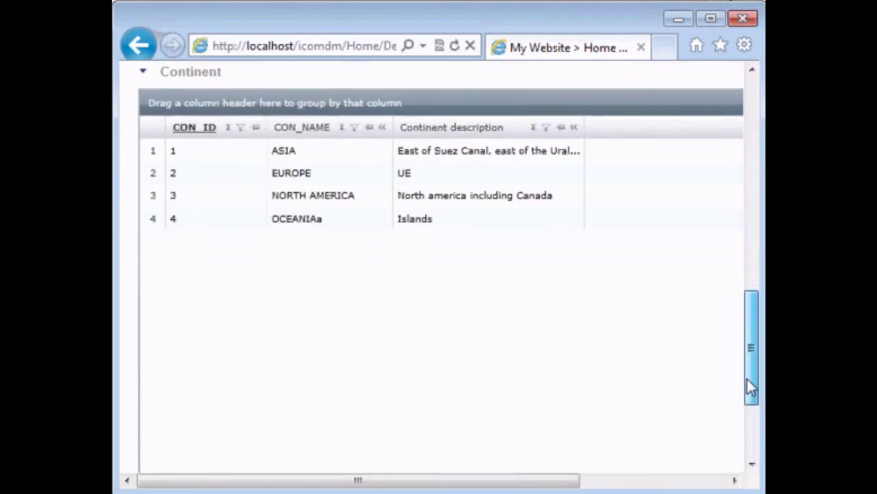
left_click_drag(750, 387, 753, 227)
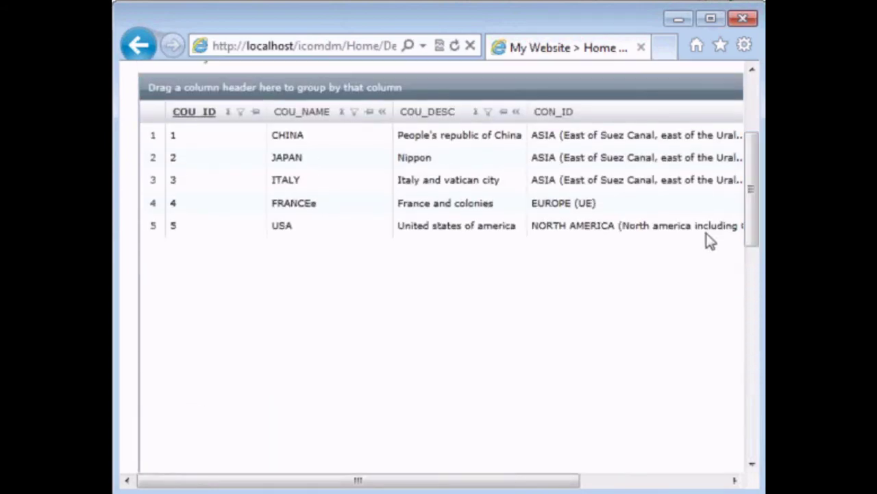
left_click_drag(534, 479, 586, 480)
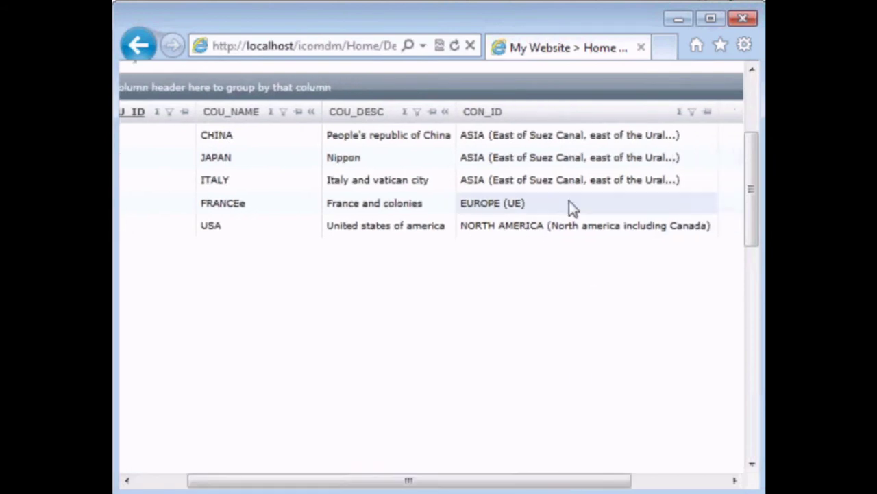
Set FRANCEe's continent (CON_ID) to EUROPE (UE) in the portal grid
left_click(570, 202)
left_click(707, 204)
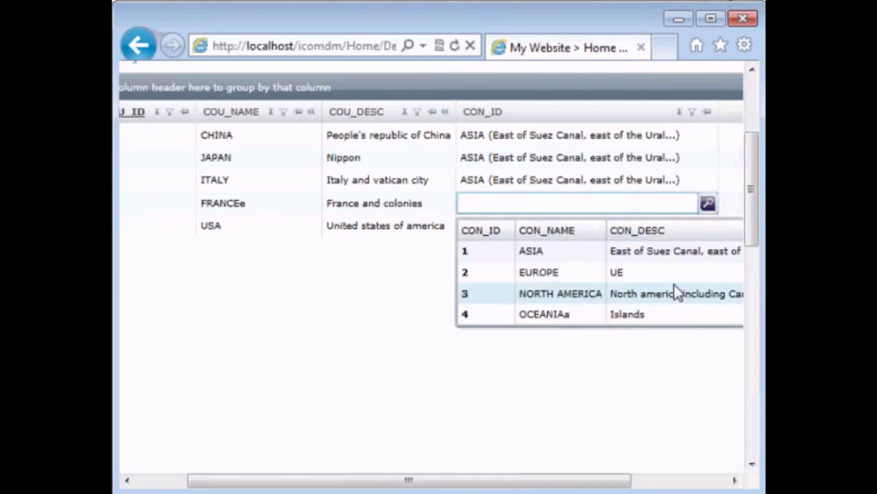
type("eu")
key("Tab")
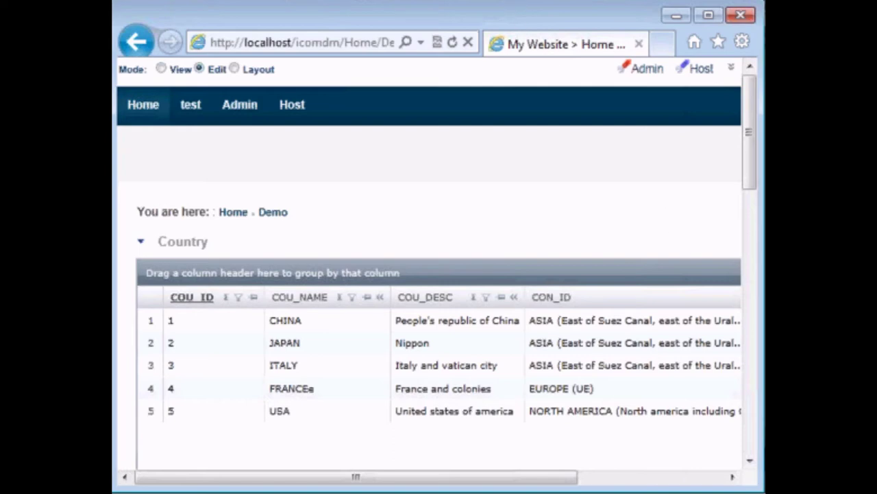
key("alt+Tab")
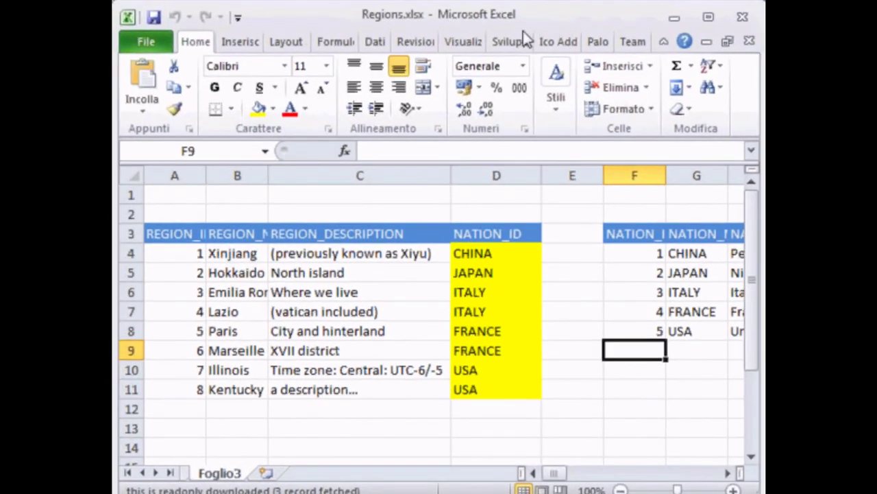
Connect the Ico AddIn to the portal, logging in with the account password
left_click(556, 44)
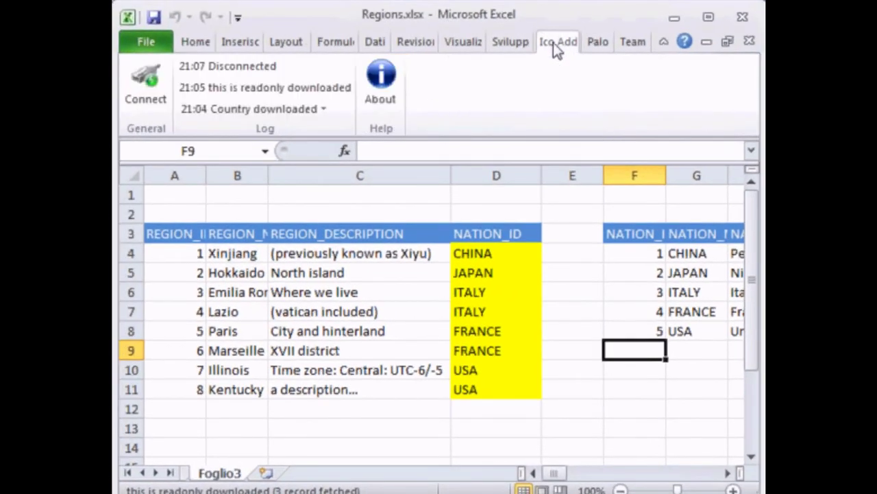
left_click(132, 103)
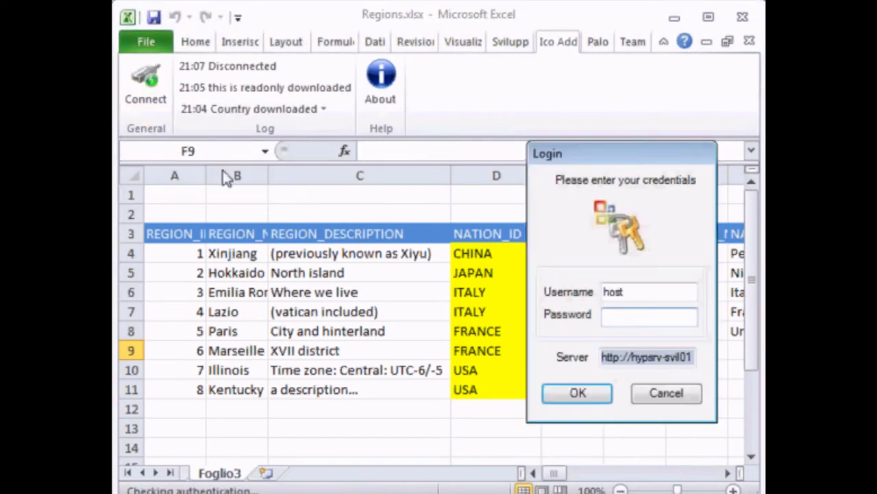
left_click(616, 316)
type("********")
key("Return")
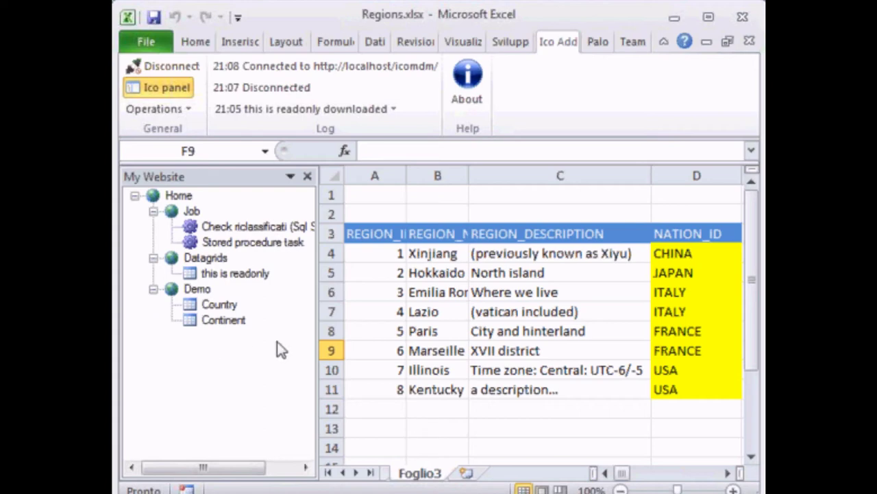
Download the portal's Continent table into a new sheet
left_click(241, 326)
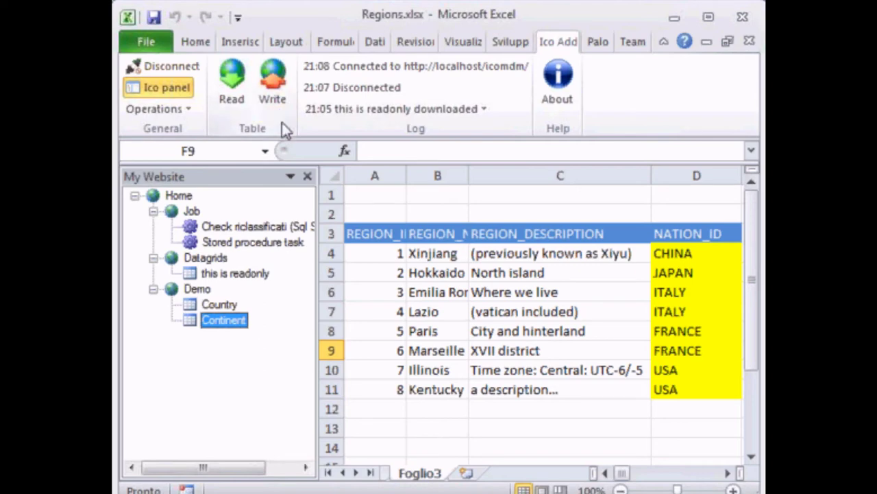
left_click(229, 112)
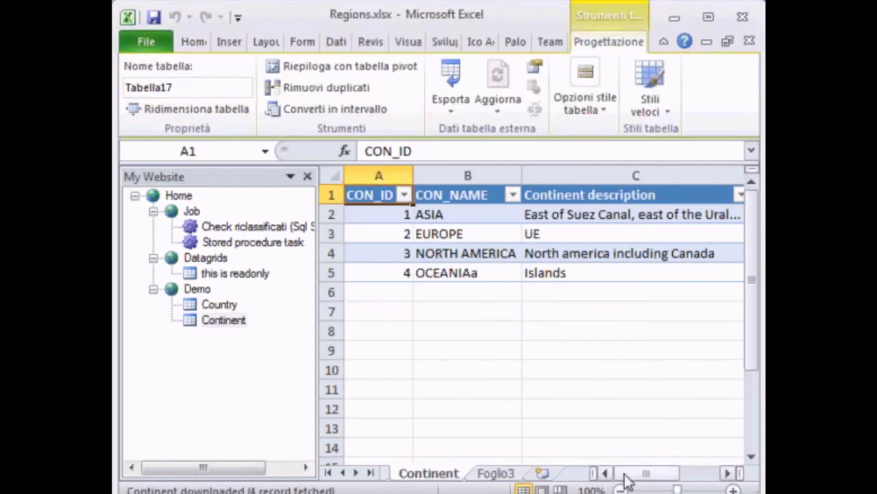
mouse_move(624, 475)
left_mouse_down()
mouse_move(642, 475)
mouse_move(629, 471)
left_mouse_up()
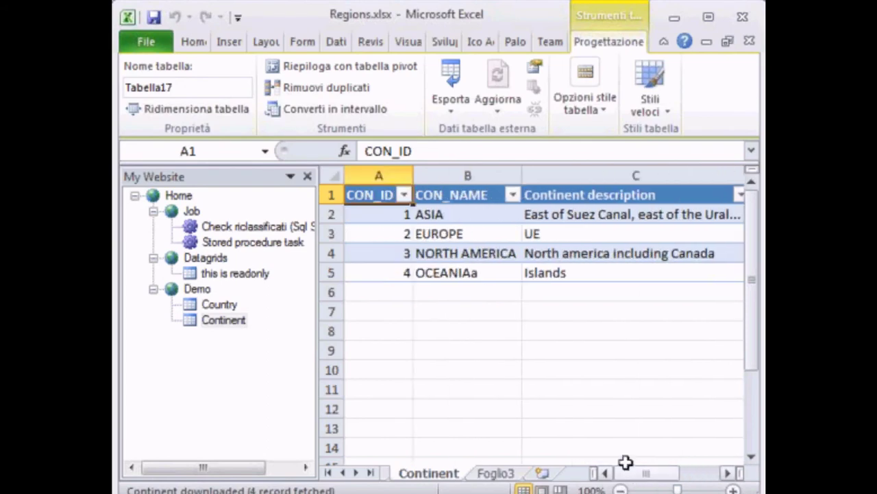
Widen Excel and download the Country table into a new sheet
left_click(223, 307)
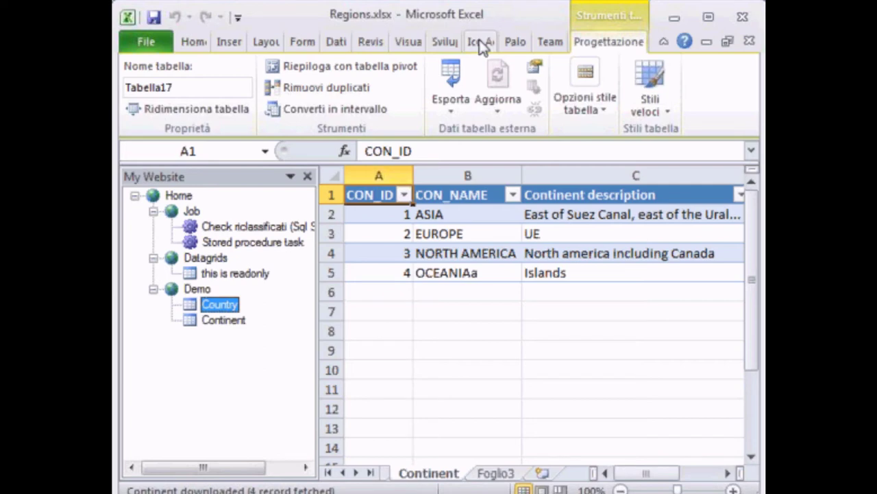
left_click_drag(754, 172, 857, 172)
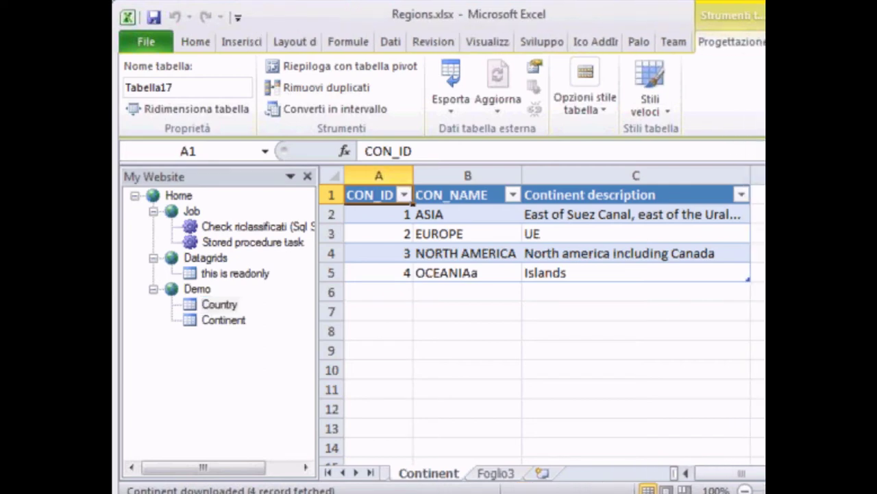
left_click(614, 42)
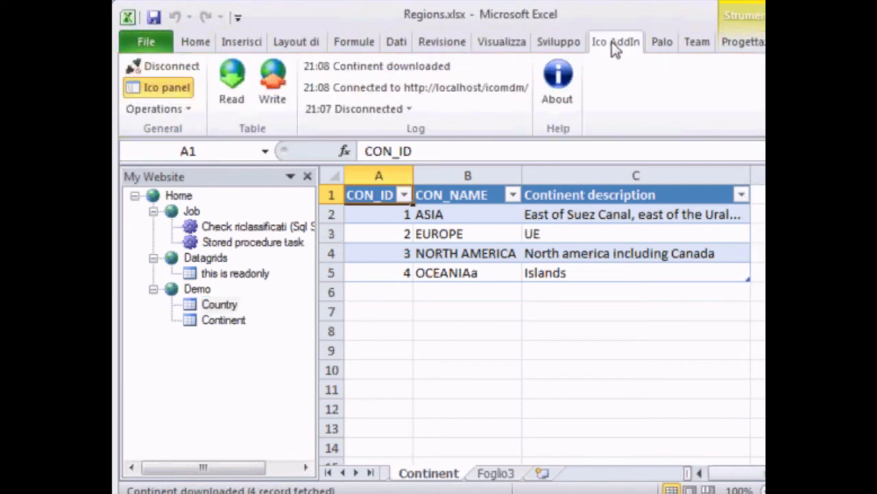
left_click(232, 89)
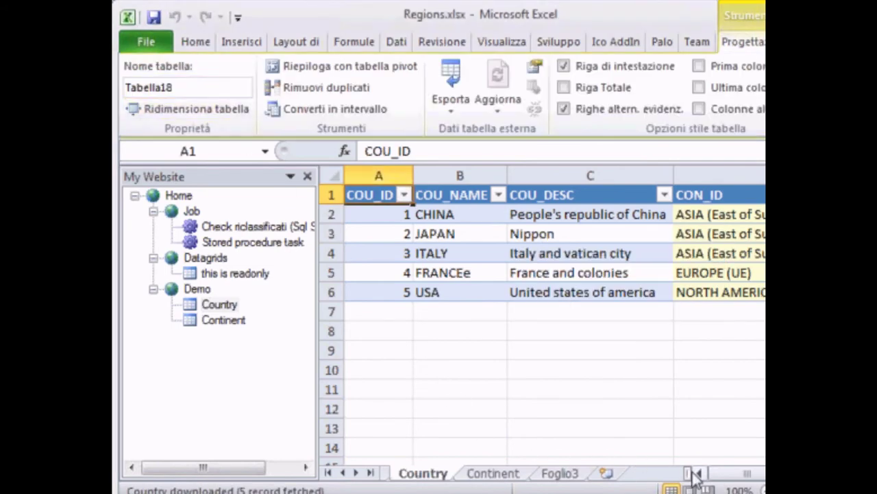
left_click_drag(723, 479, 750, 480)
Browse ITALY's continent dropdown in D4, leaving it unchanged
left_click(638, 253)
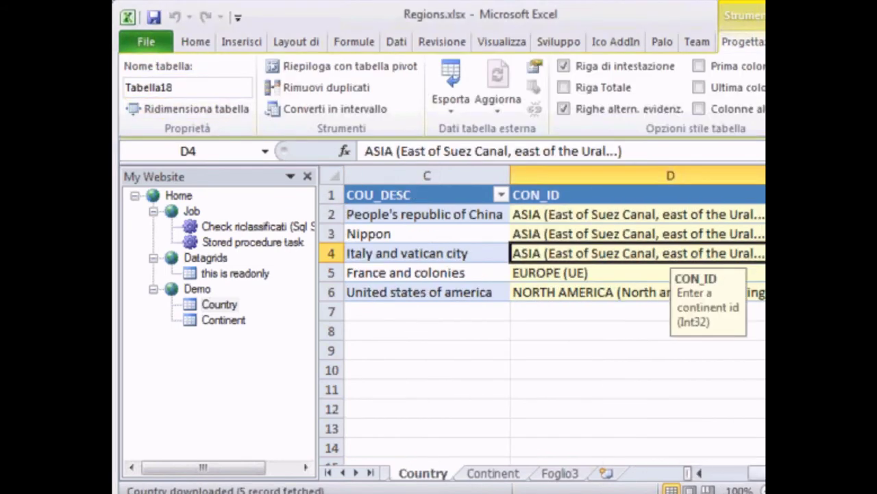
key("alt+Down")
key("Down")
key("Down")
key("Down")
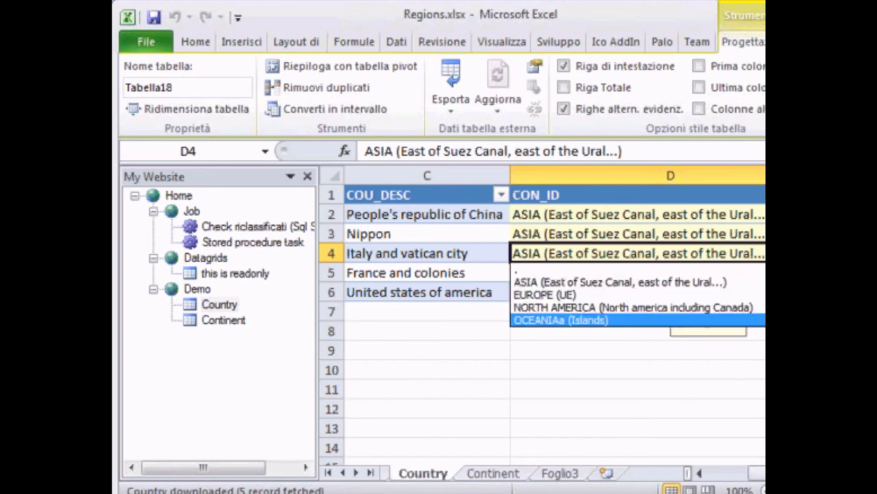
key("Up")
key("Up")
key("Up")
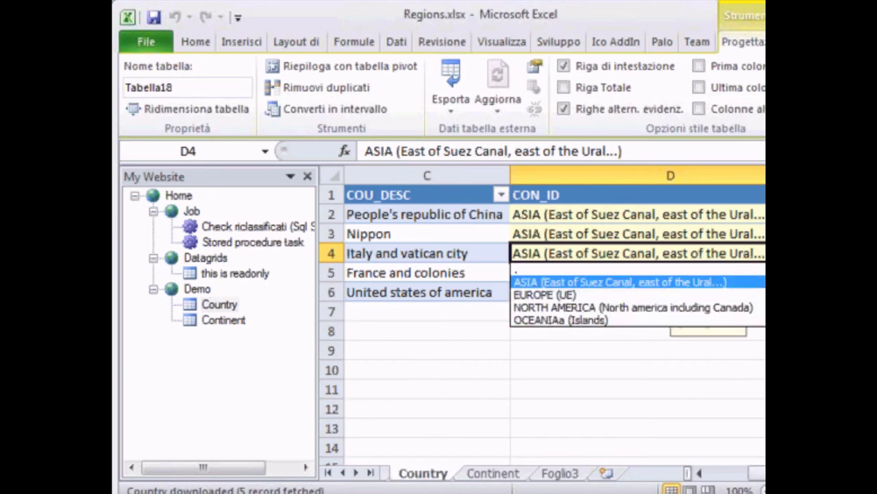
key("Up")
key("Escape")
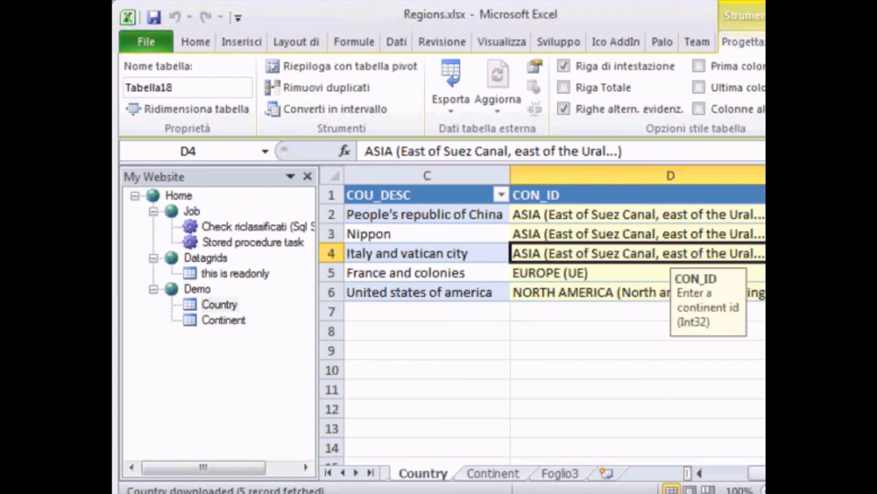
Clear the contents of the FRANCEe table row 5
scroll(759, 473, "left", 3)
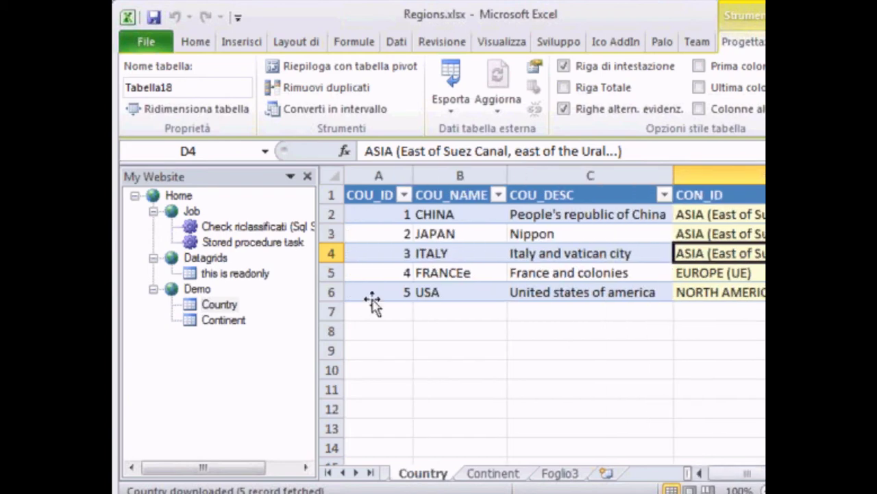
left_click(326, 272)
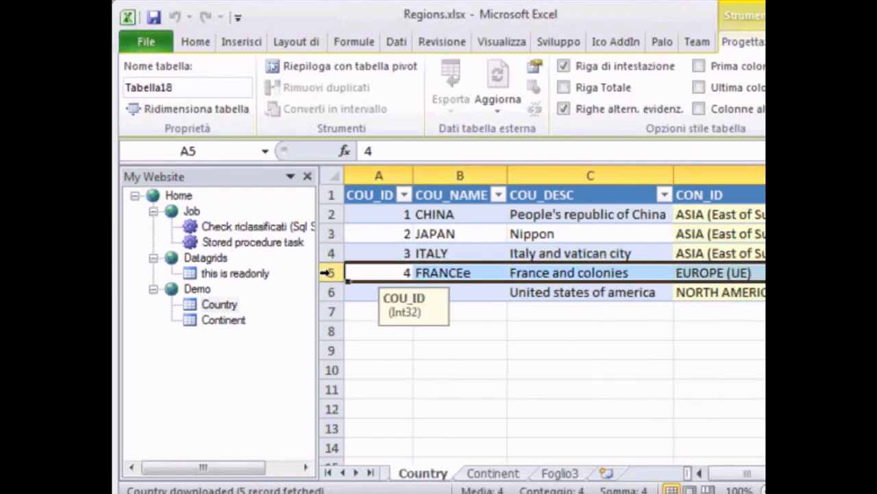
key("Delete")
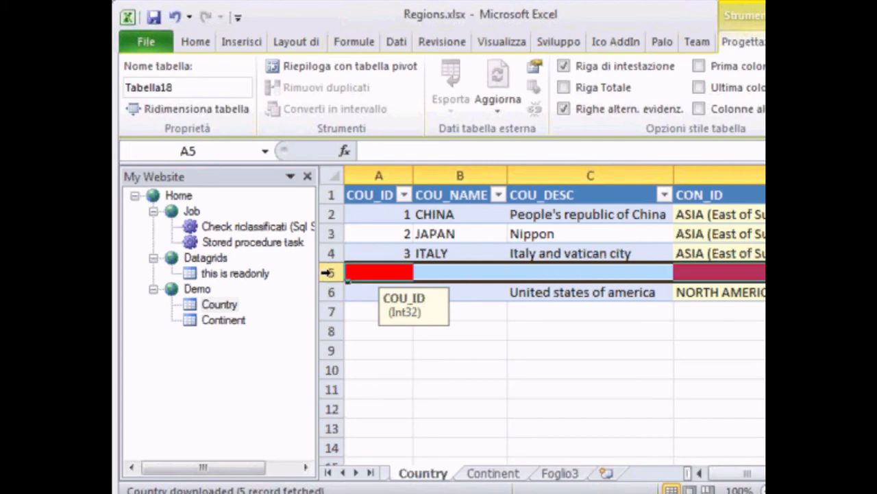
Enter test values 23234234, asdfasfd, asdfsadf in row 5, then reload the Country table to discard them
left_click(395, 335)
left_click(398, 273)
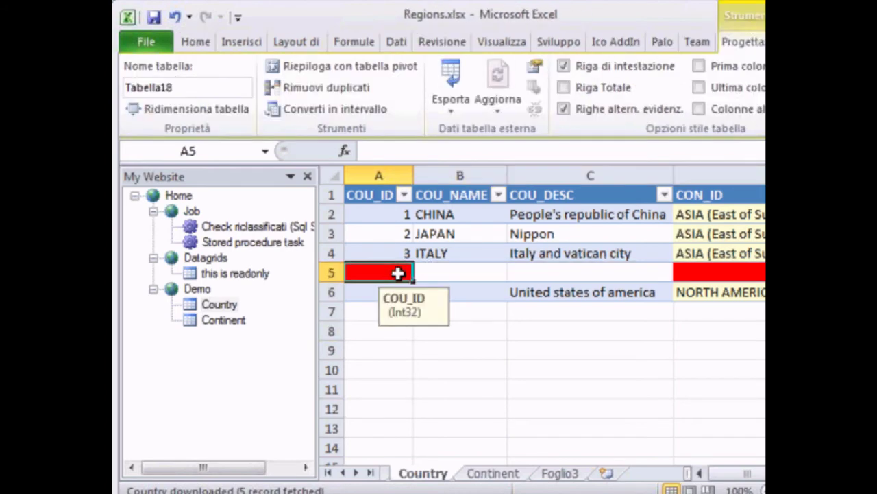
type("23234234")
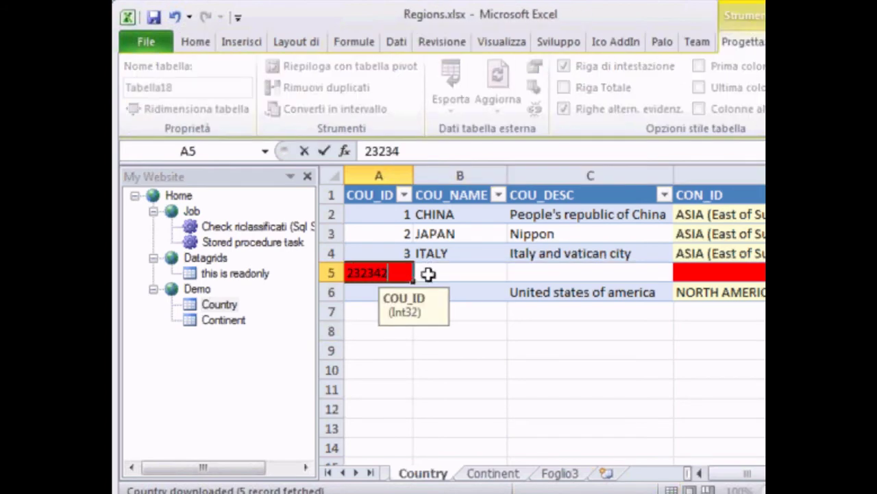
left_click(454, 273)
type("asdfasfd")
left_click(571, 274)
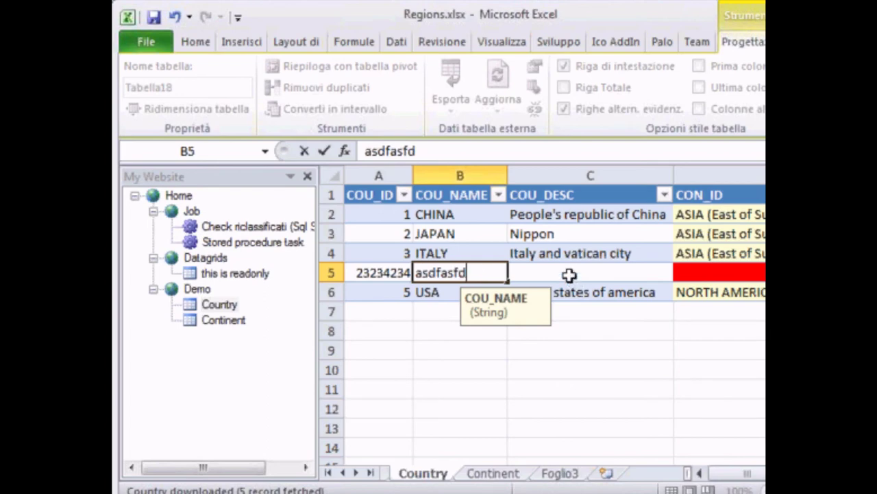
type("asdfsadf")
left_click(747, 272)
left_click(747, 472)
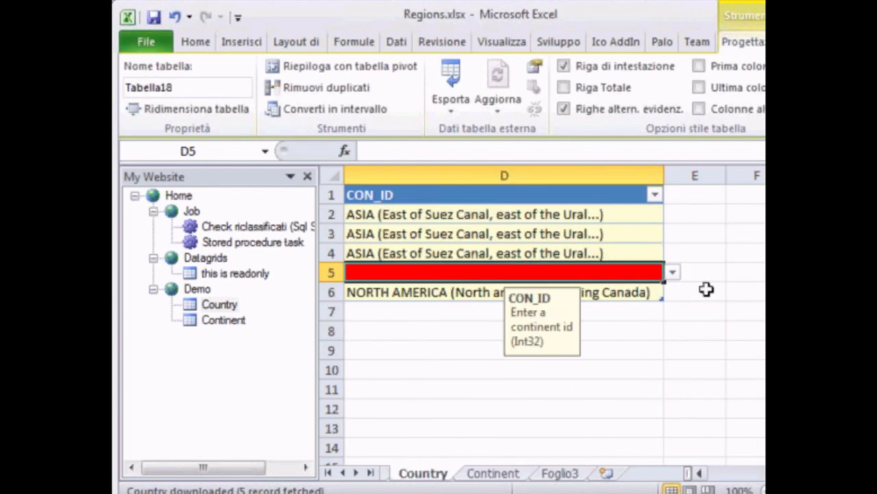
left_click(673, 272)
left_click(634, 290)
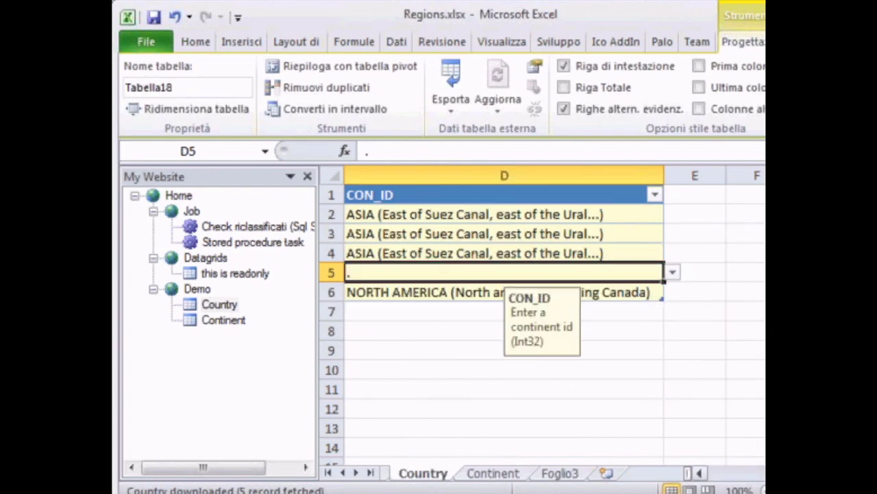
left_click(746, 472)
left_click(594, 370)
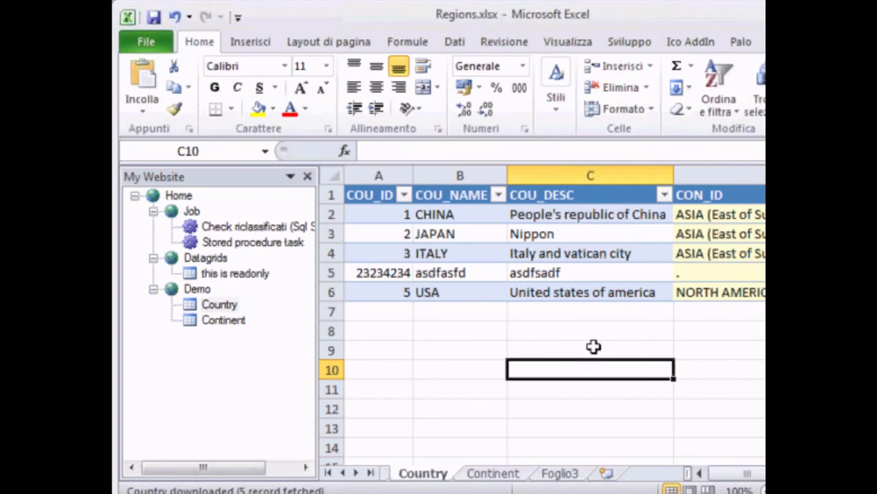
left_click(682, 42)
left_click(233, 102)
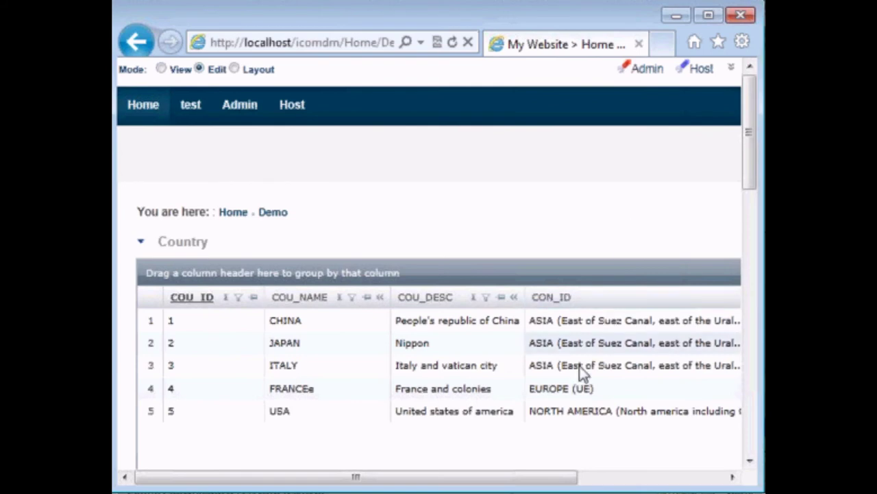
Correct FRANCEe to FRANCE in the portal's Country grid
left_click(345, 388)
left_click(345, 388)
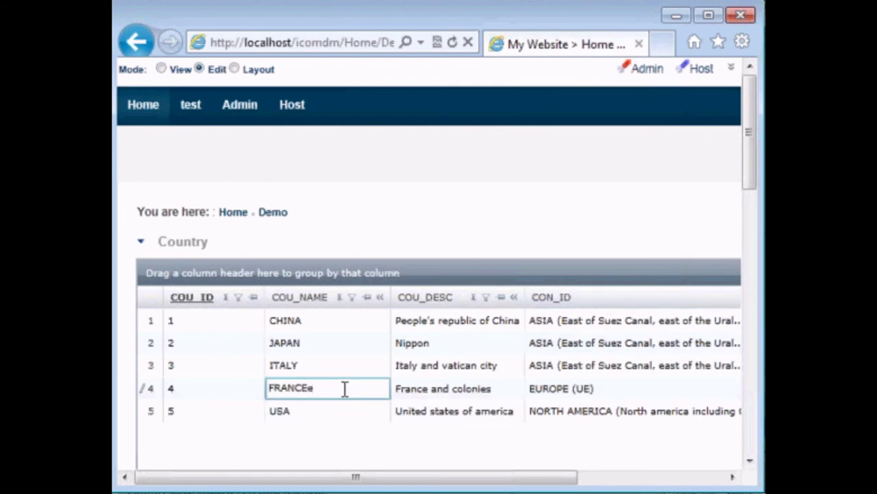
key("BackSpace")
left_click(346, 367)
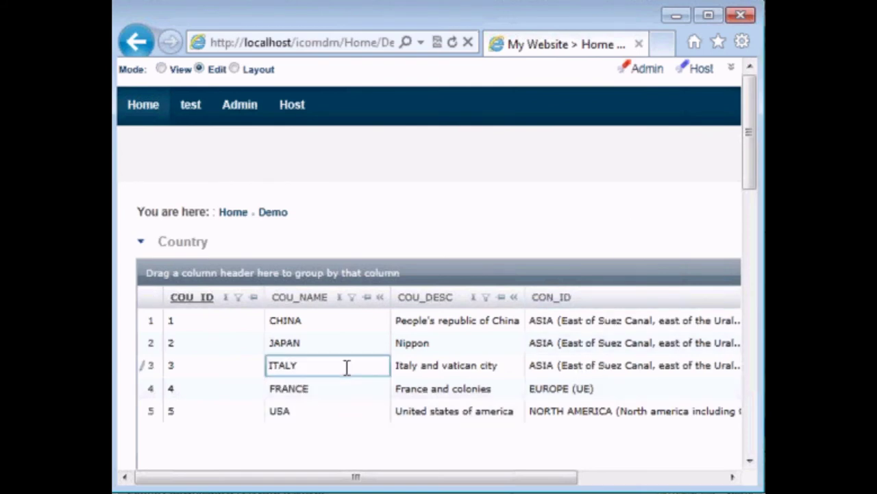
key("alt+Tab")
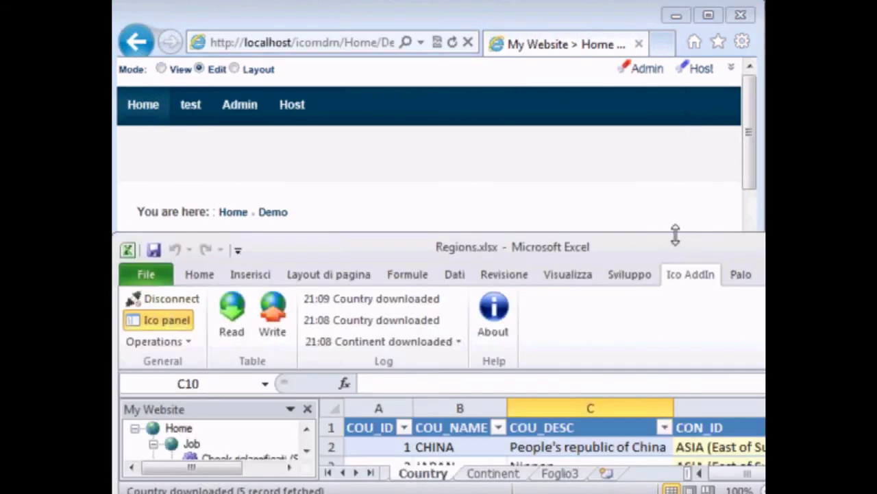
left_click_drag(674, 235, 670, 3)
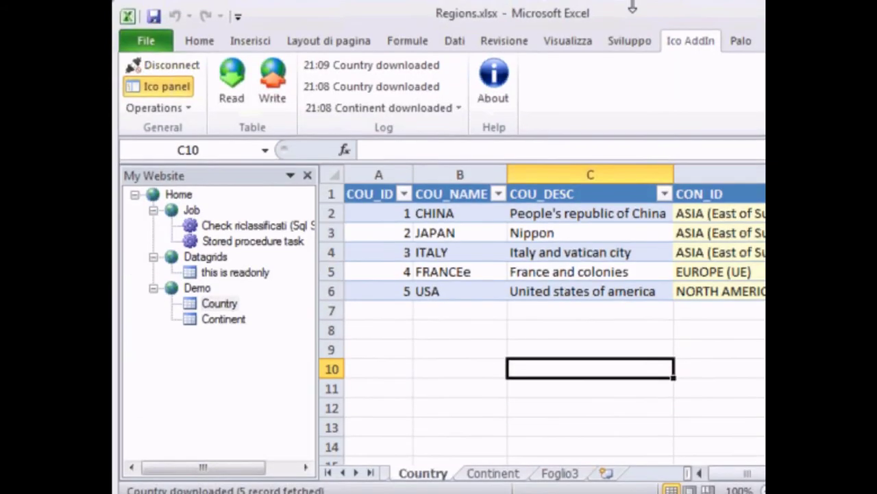
Re-read the Country table so cell B5 shows the corrected name FRANCE
left_click(470, 395)
left_click(237, 111)
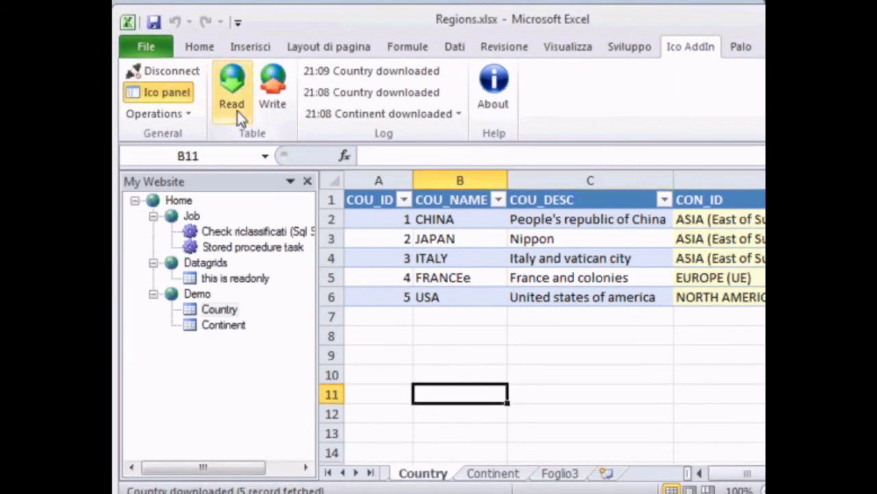
left_click(482, 278)
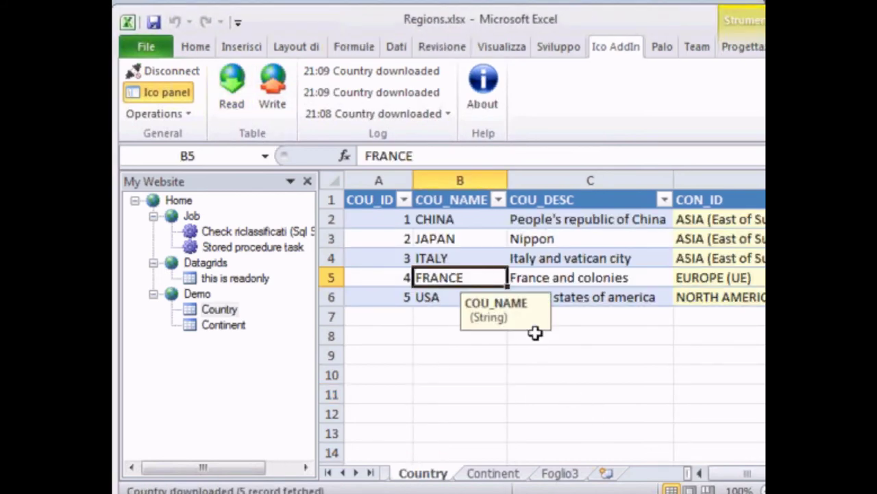
left_click_drag(533, 326, 620, 415)
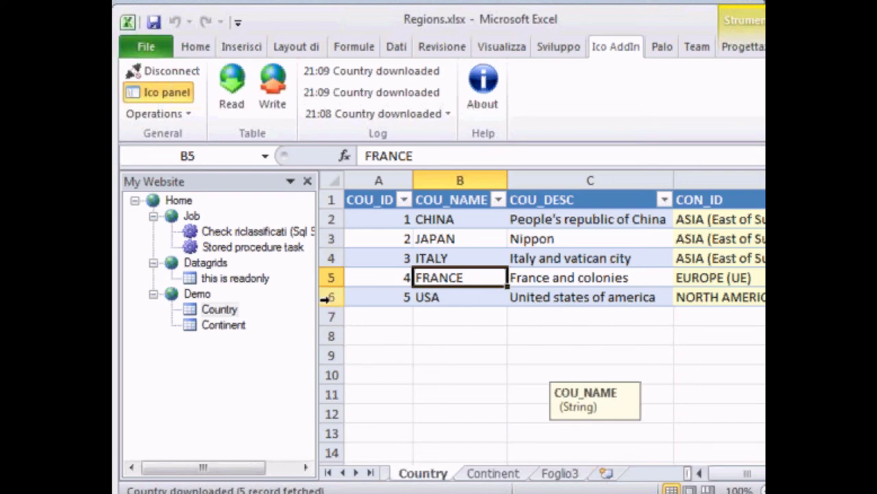
View the Check riclassificati job's execution log, then go back to the Country table
left_click(282, 233)
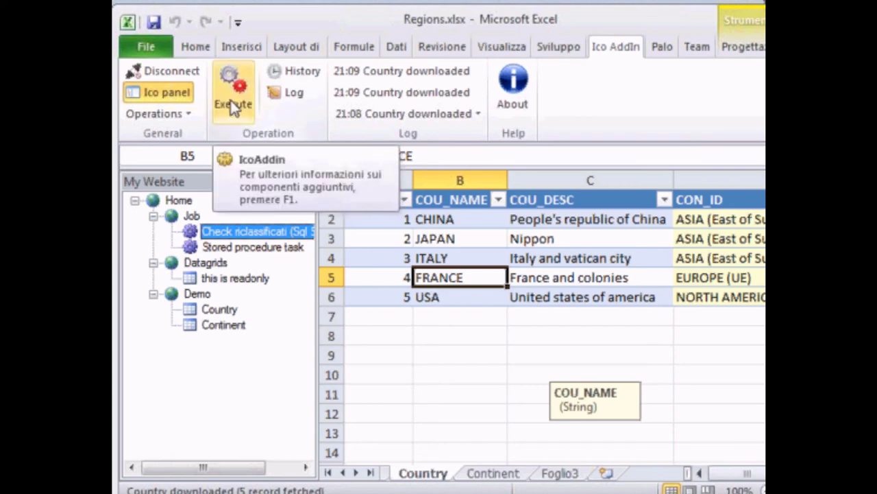
left_click(278, 103)
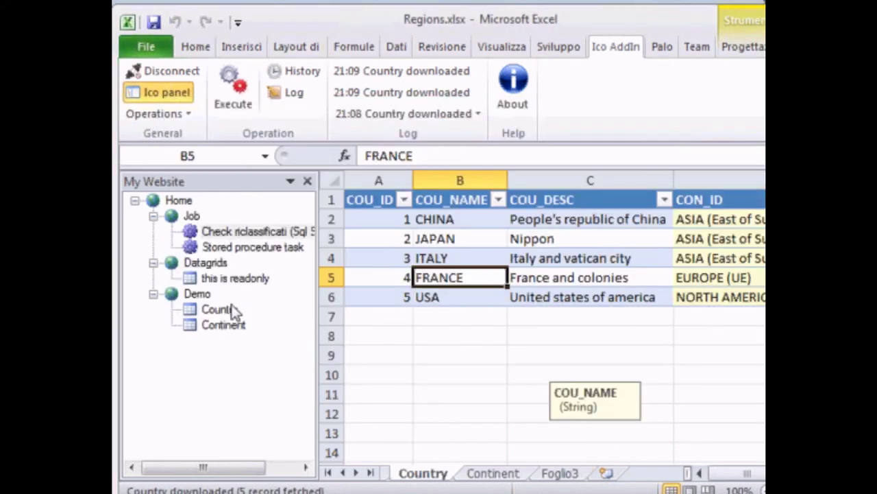
left_click(233, 310)
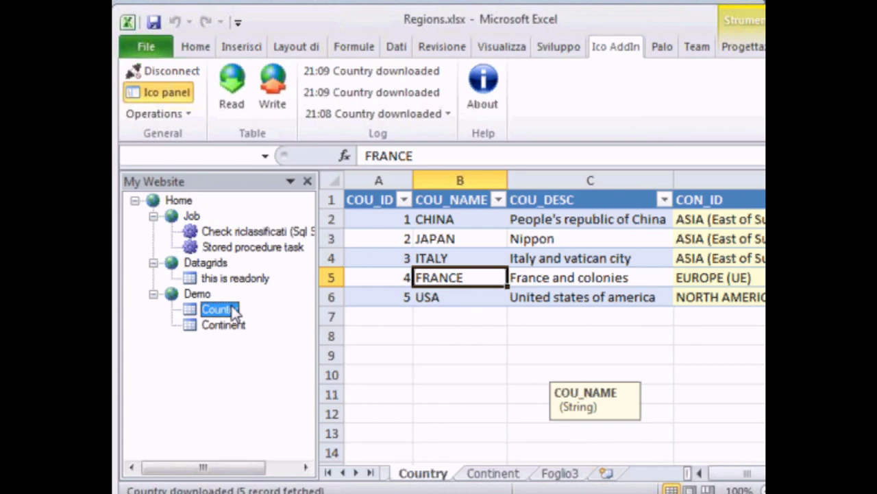